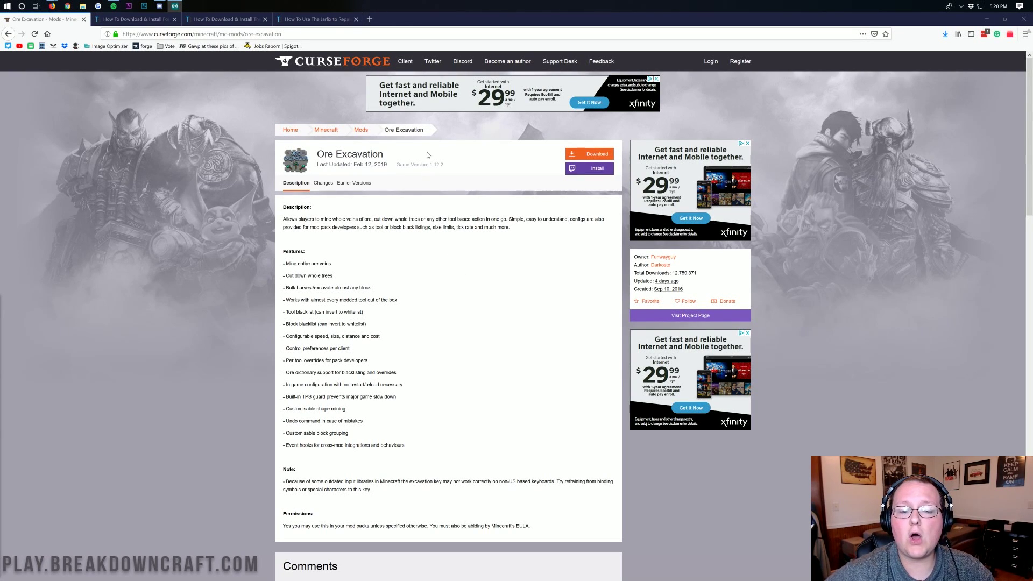
# Step: Read the Ore Excavation mod's description and feature list on its CurseForge page
pyautogui.moveTo(401, 158); pyautogui.dragTo(316, 156)
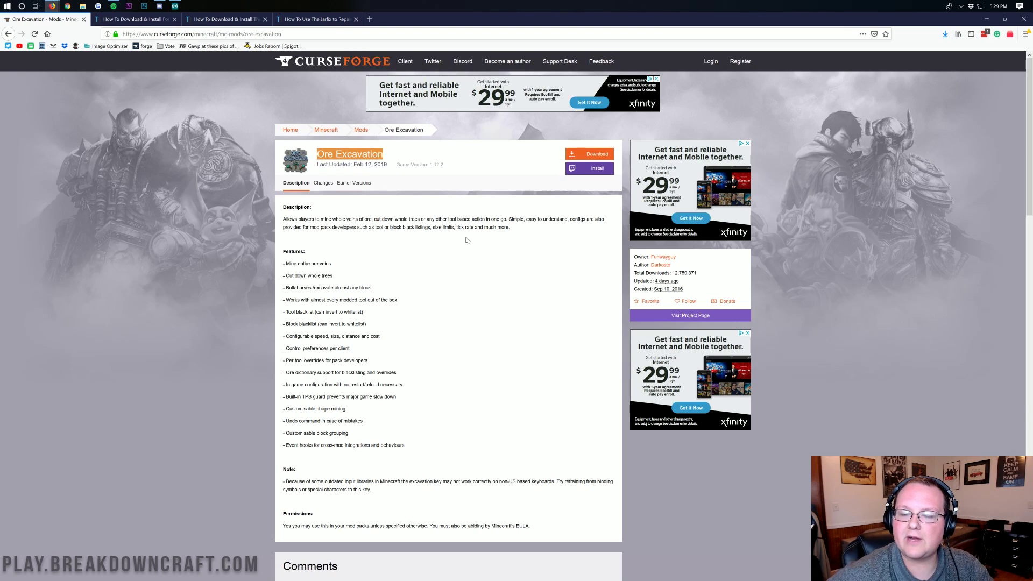
pyautogui.click(472, 262)
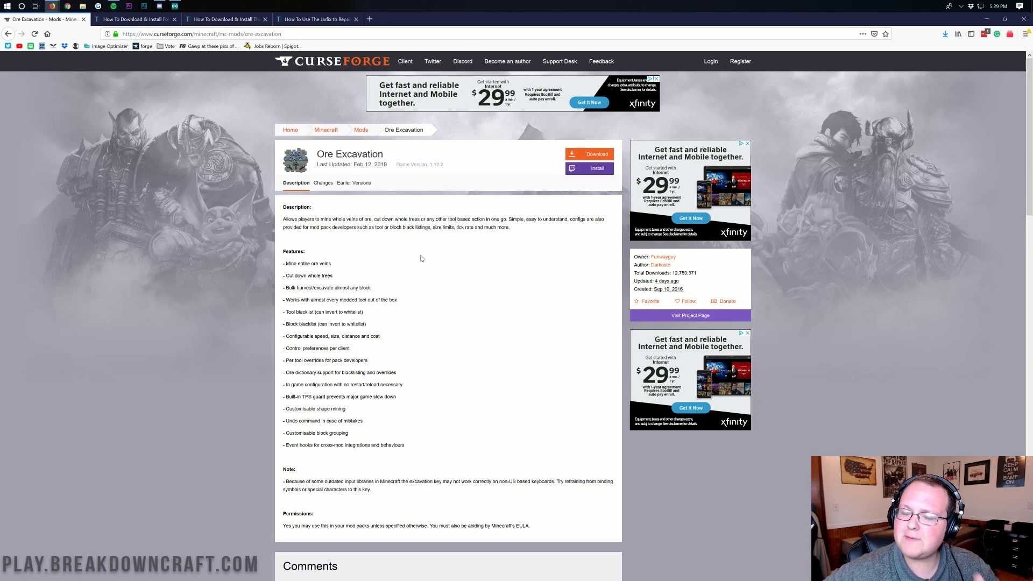
pyautogui.moveTo(388, 161); pyautogui.dragTo(313, 156)
pyautogui.click(341, 192)
pyautogui.scroll(-2, 391, 249)
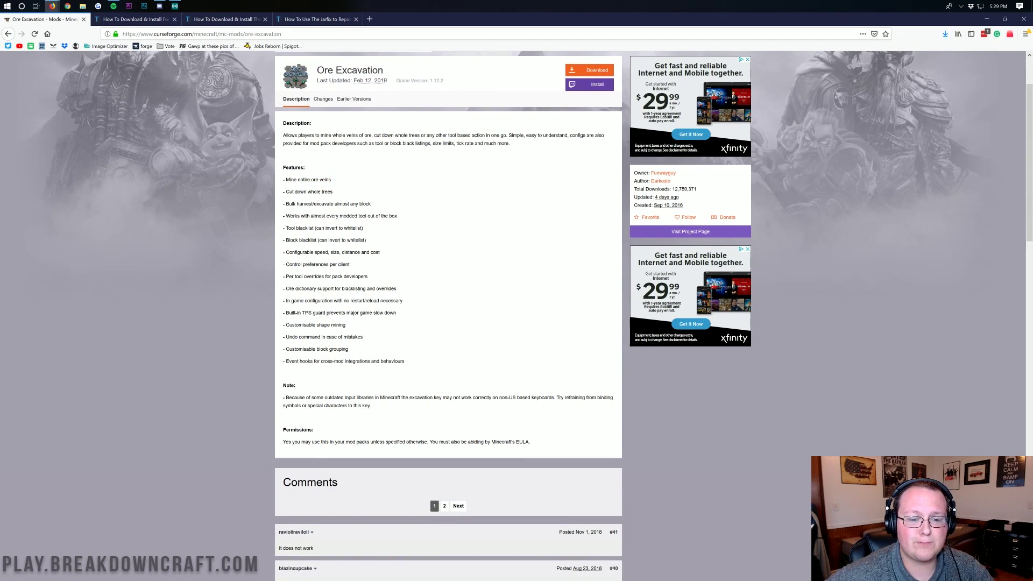
pyautogui.moveTo(298, 204); pyautogui.dragTo(399, 216)
pyautogui.click(376, 205)
pyautogui.click(375, 215)
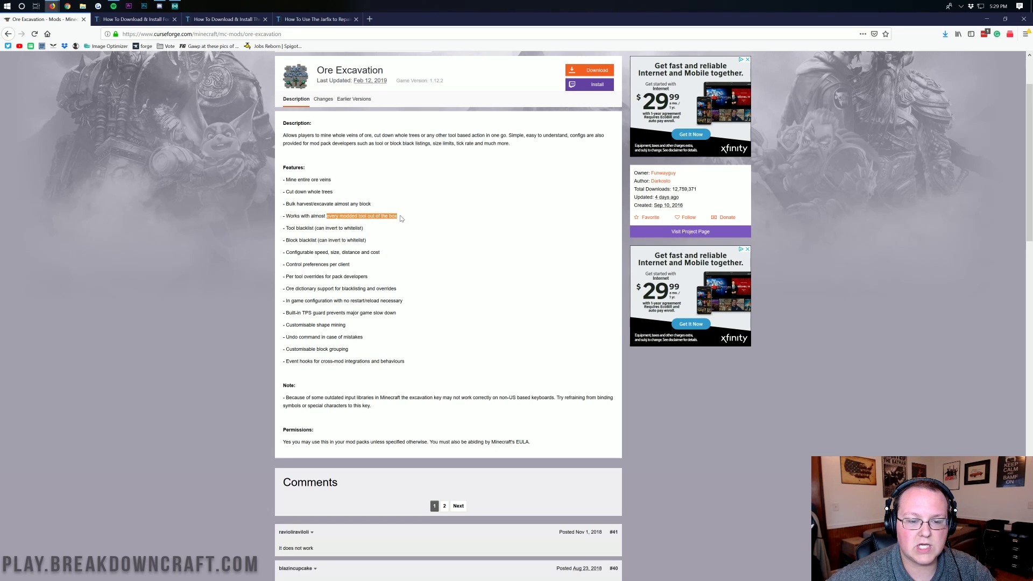
pyautogui.click(399, 215)
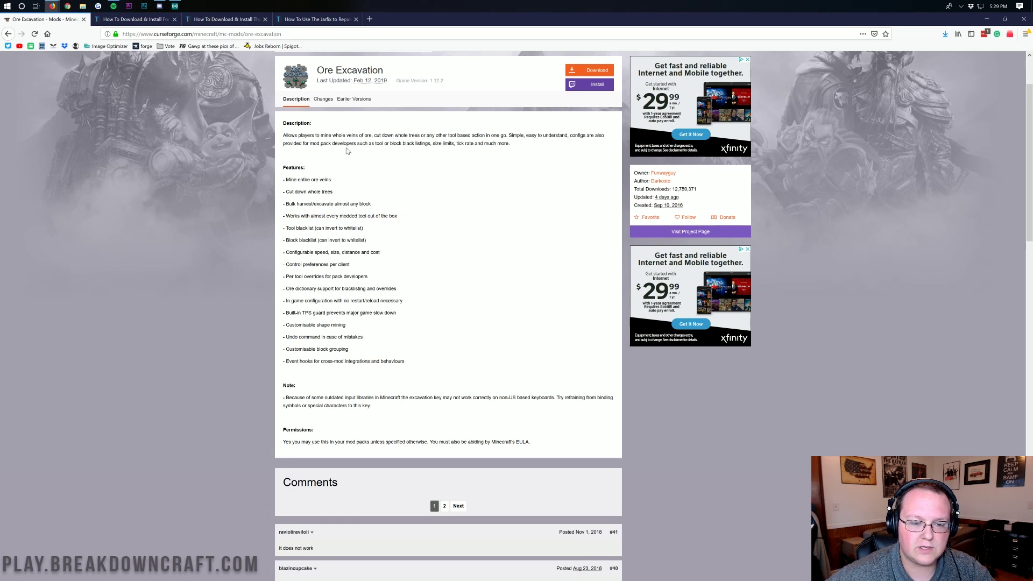
pyautogui.moveTo(378, 135); pyautogui.dragTo(481, 139)
pyautogui.click(481, 139)
pyautogui.scroll(2, 417, 223)
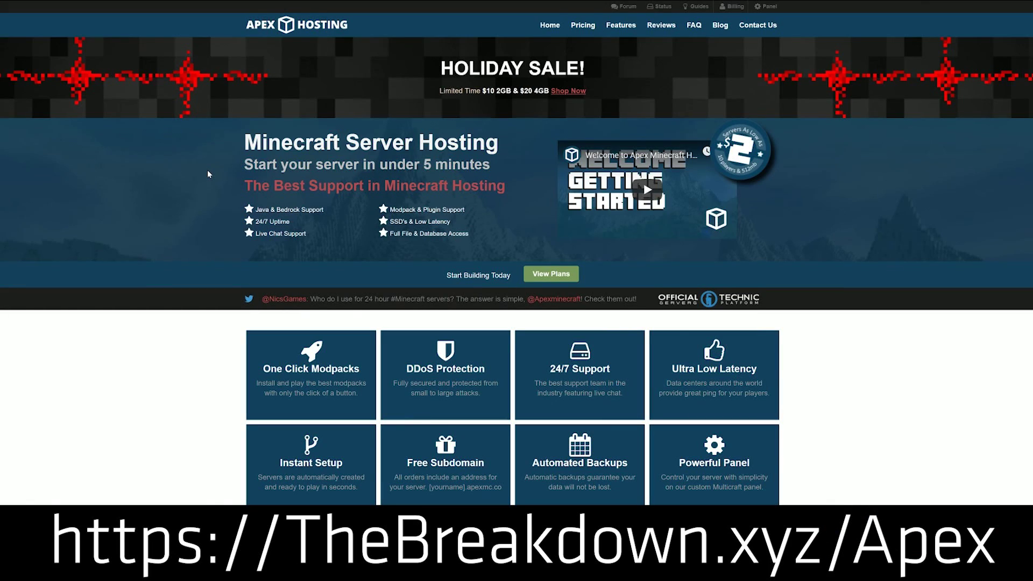
# Step: Look over the Apex Hosting home page and compare its monthly Minecraft server plans and prices
pyautogui.scroll(-7, 208, 173)
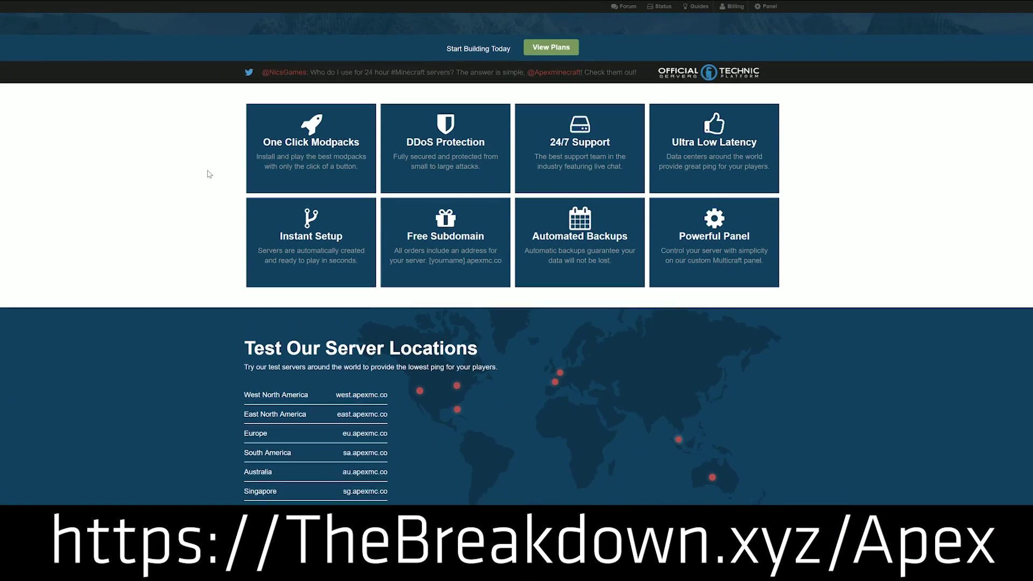
pyautogui.scroll(-1, 209, 174)
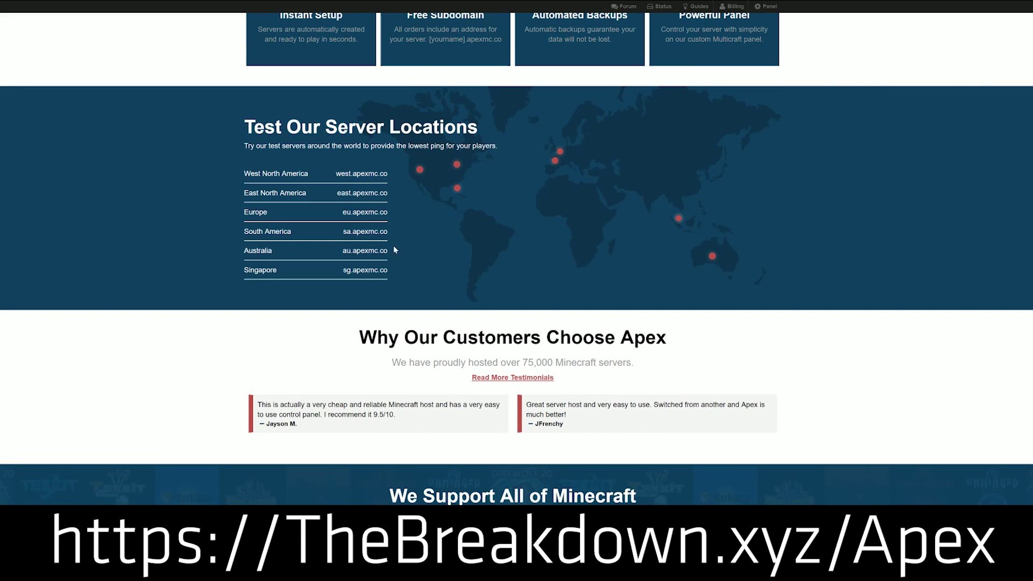
pyautogui.scroll(-5, 371, 213)
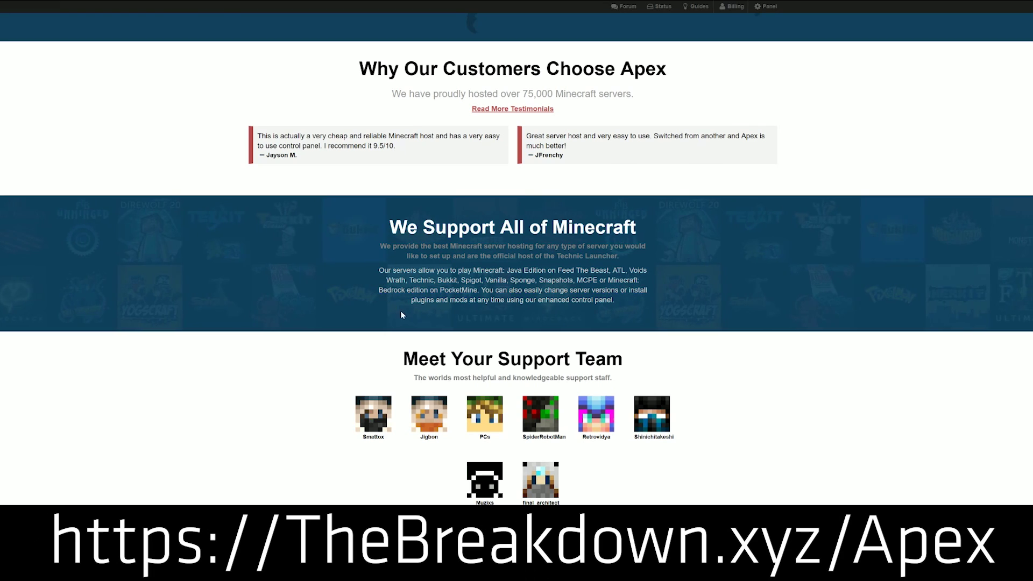
pyautogui.scroll(-1, 394, 266)
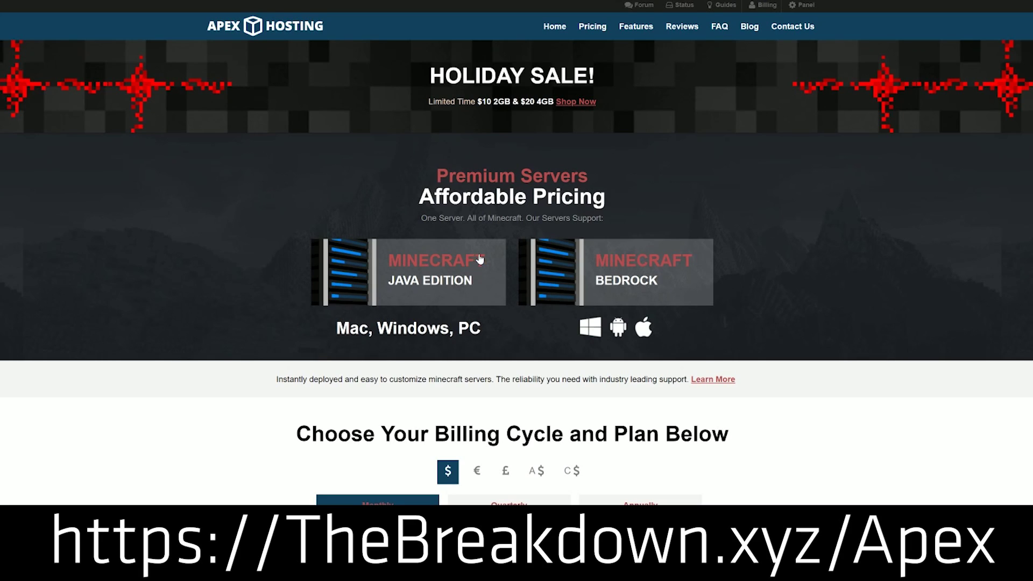
pyautogui.scroll(-8, 269, 161)
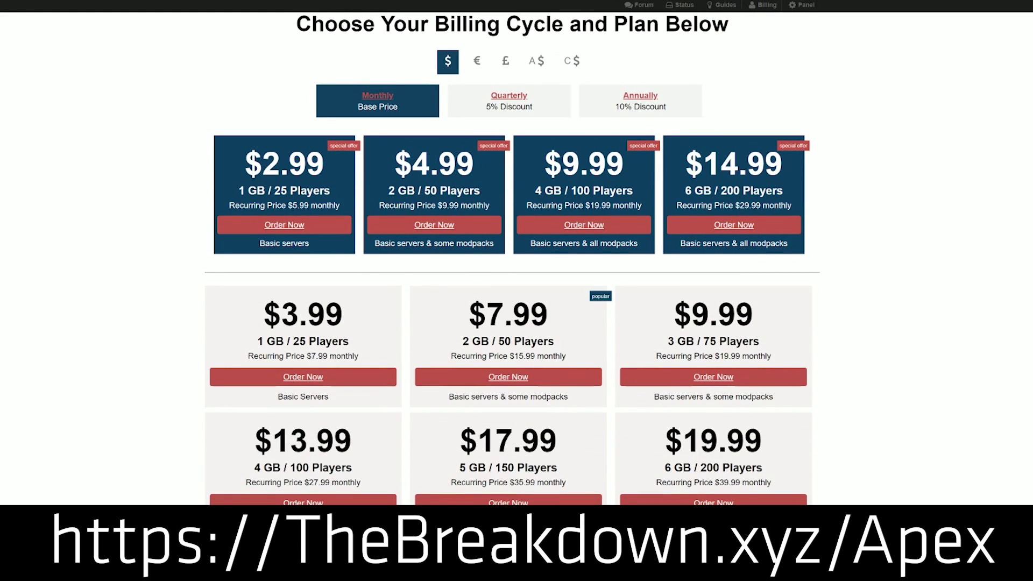
pyautogui.scroll(7, 756, 195)
pyautogui.scroll(-8, 757, 195)
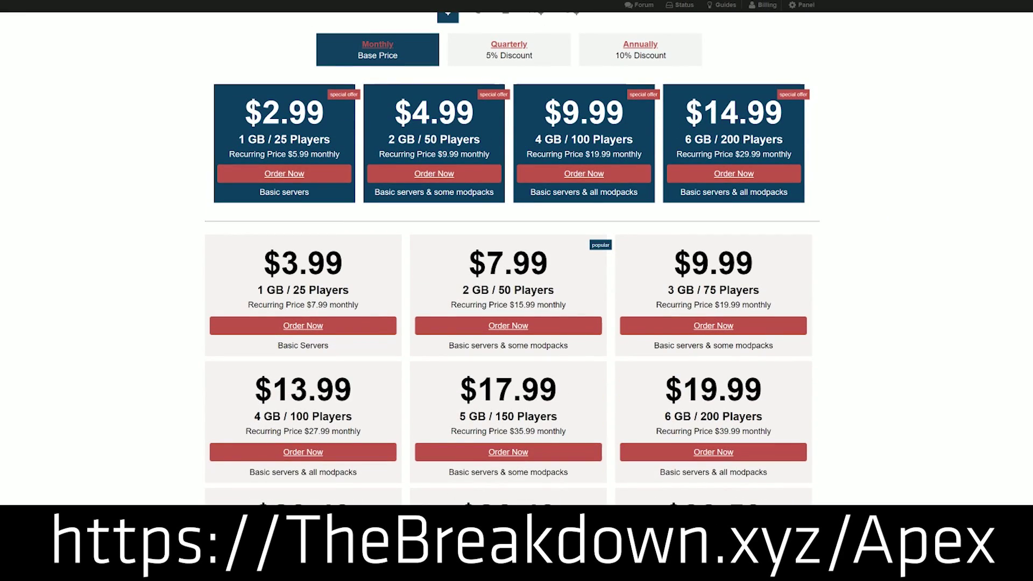
pyautogui.scroll(1, 516, 258)
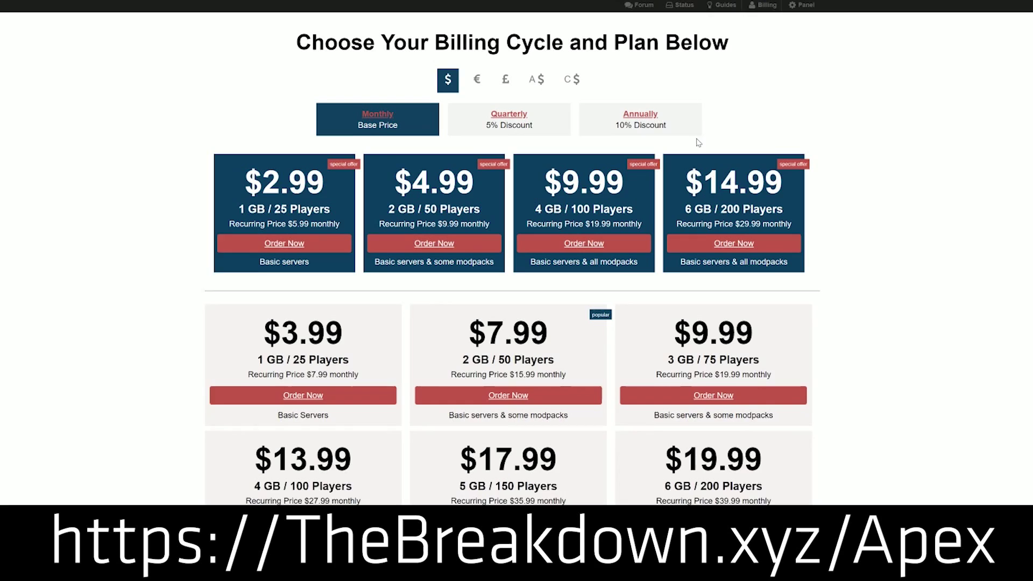
pyautogui.moveTo(263, 164); pyautogui.dragTo(335, 167)
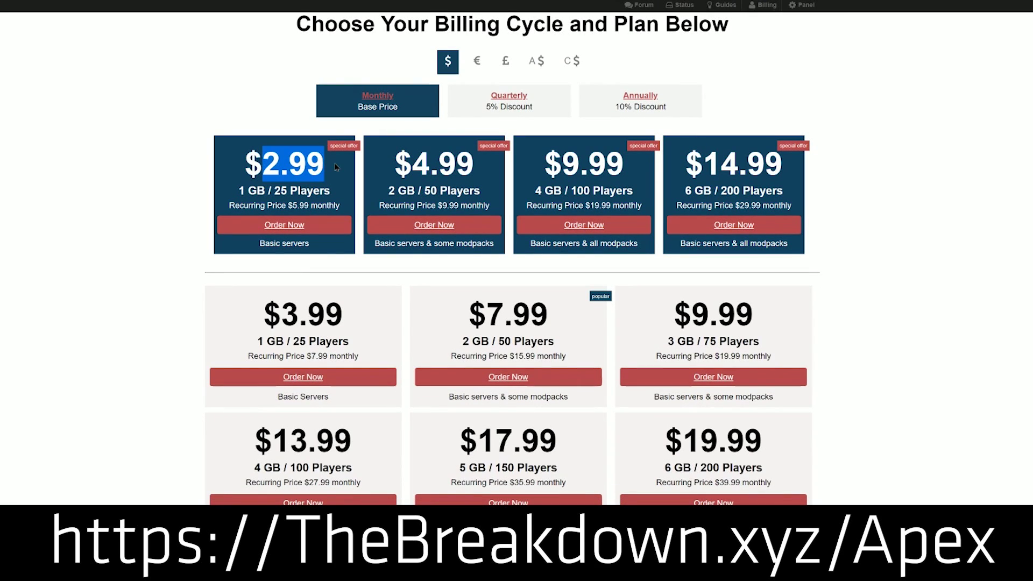
pyautogui.moveTo(292, 205); pyautogui.dragTo(305, 205)
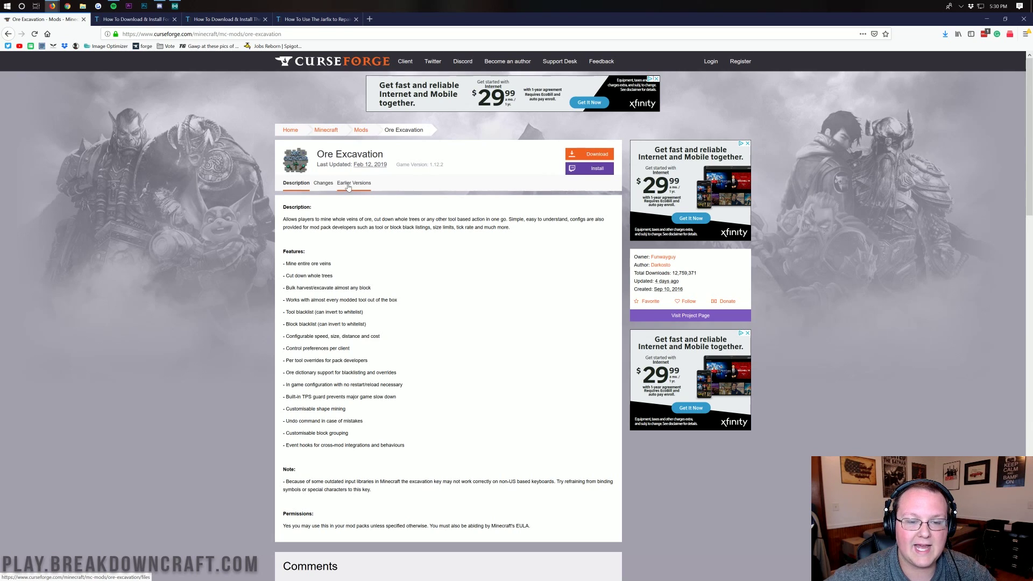
# Step: Download the Minecraft 1.13.2 build of Ore Excavation from its earlier versions and save OreExcavation-1.5.138.jar
pyautogui.click(346, 185)
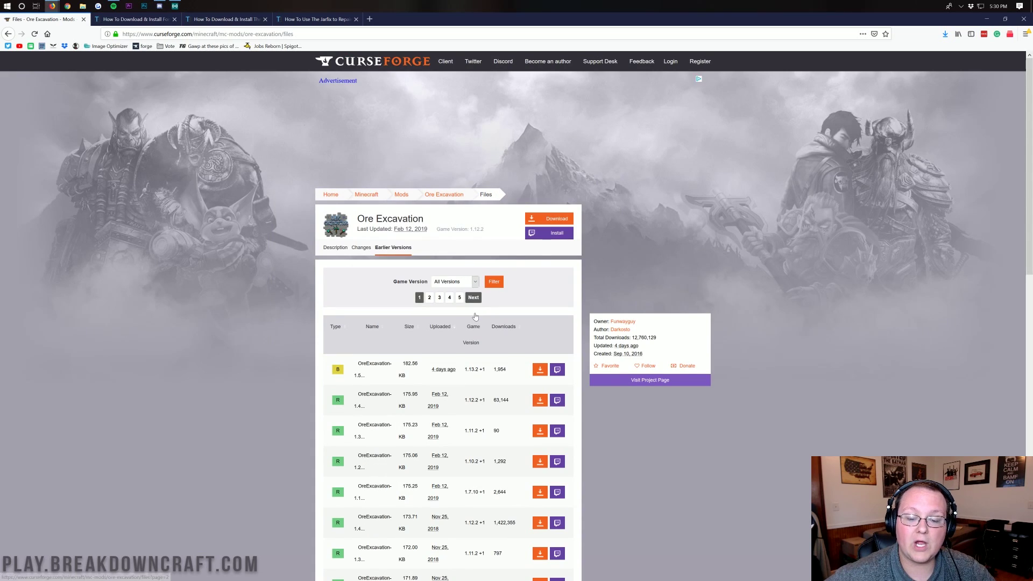
pyautogui.scroll(-2, 475, 315)
pyautogui.scroll(-1, 476, 315)
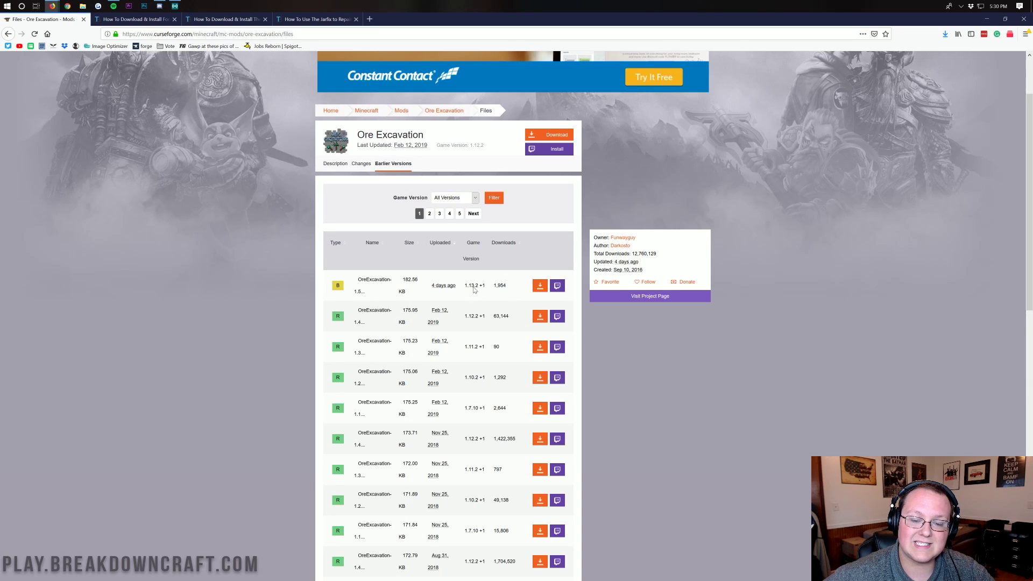
pyautogui.click(539, 288)
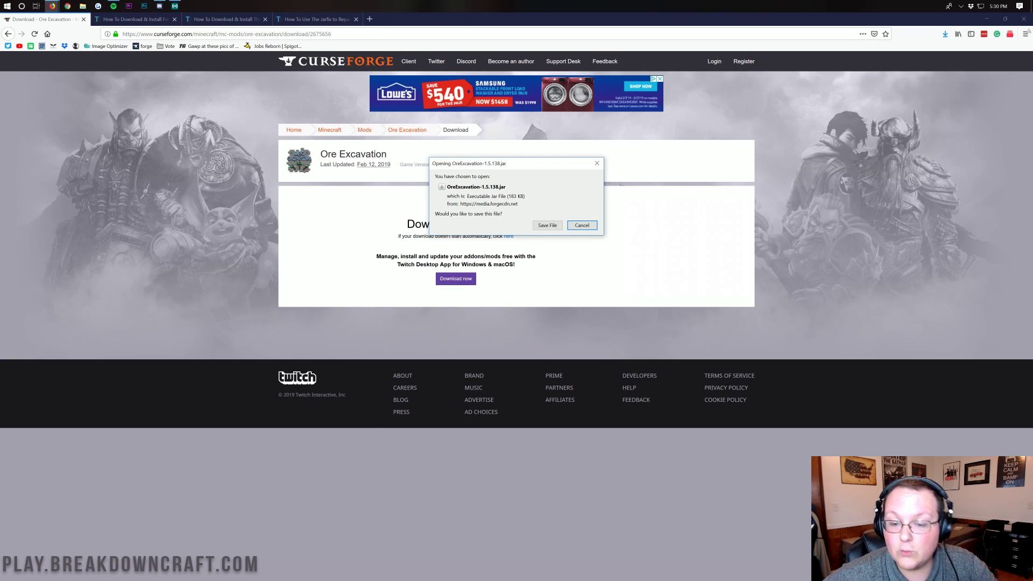
pyautogui.click(546, 226)
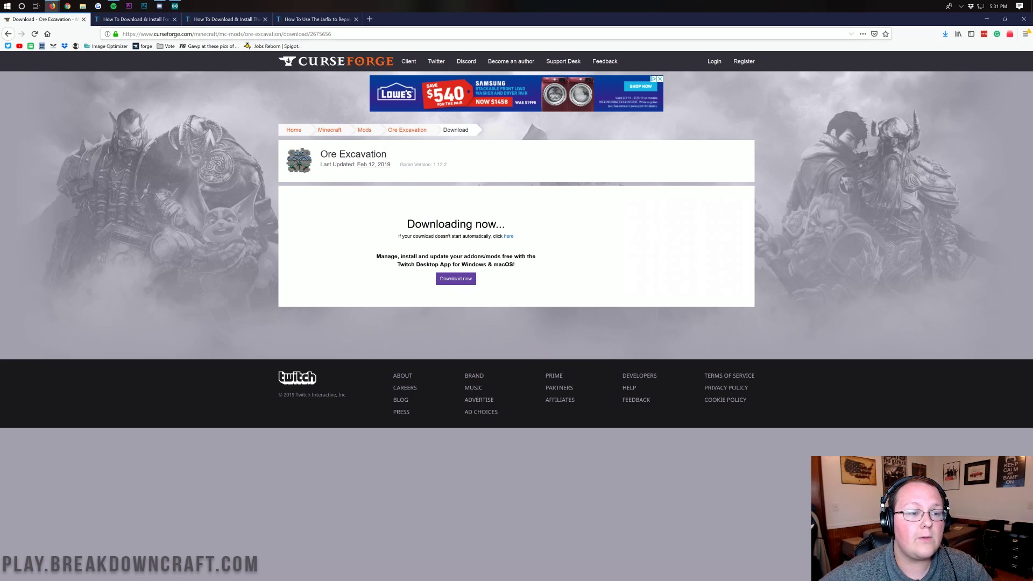
# Step: Open the Forge download page through the download link in the TheBreakdown.xyz Forge installation article
pyautogui.click(134, 19)
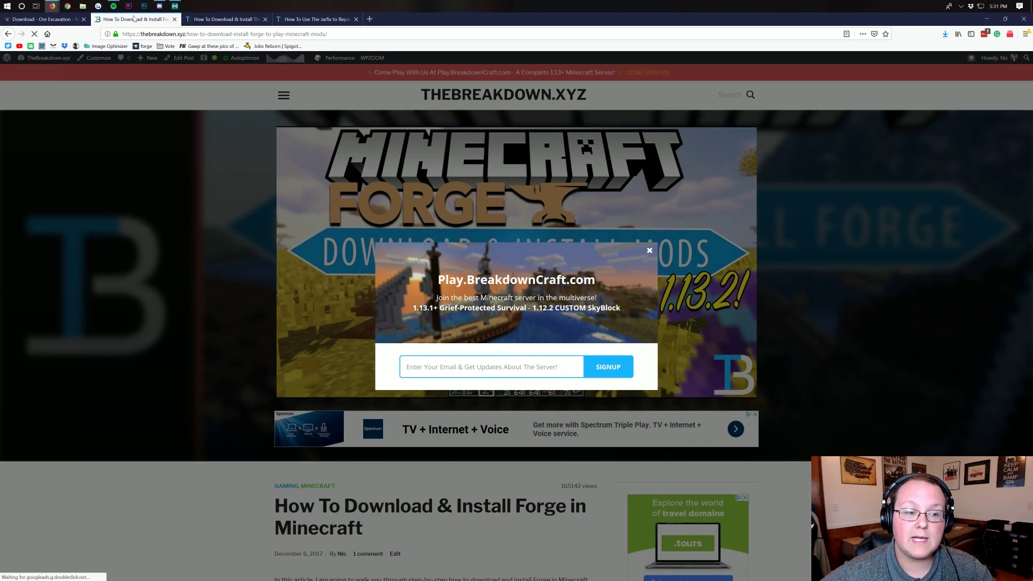
pyautogui.click(683, 295)
pyautogui.scroll(-4, 683, 295)
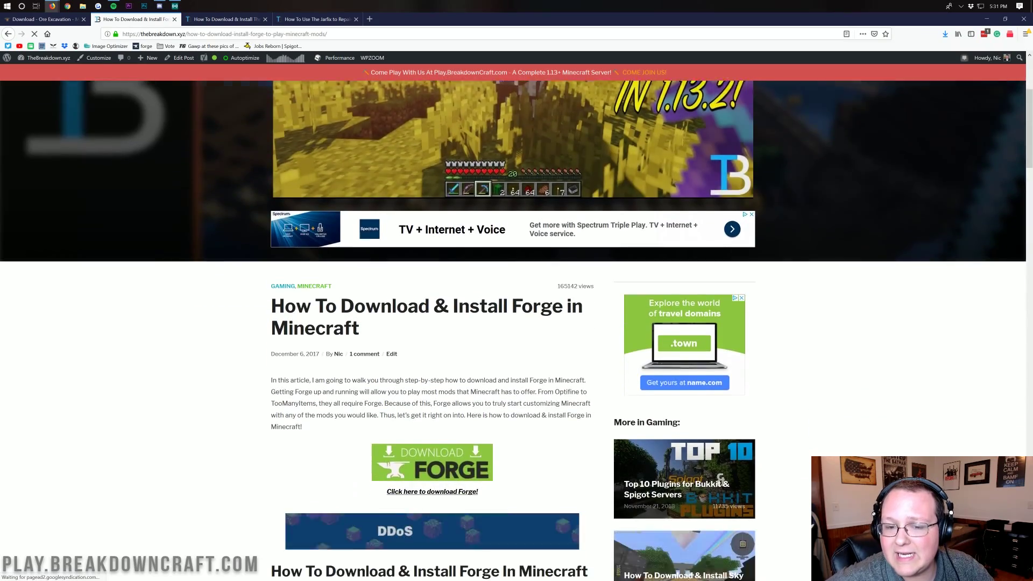
pyautogui.scroll(-3, 367, 298)
pyautogui.scroll(6, 367, 298)
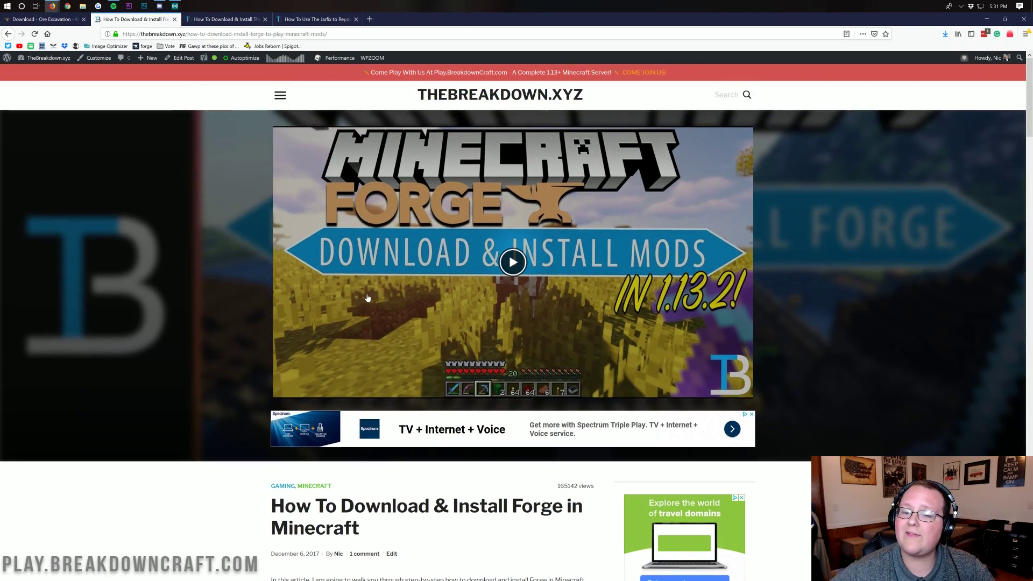
pyautogui.scroll(-9, 368, 297)
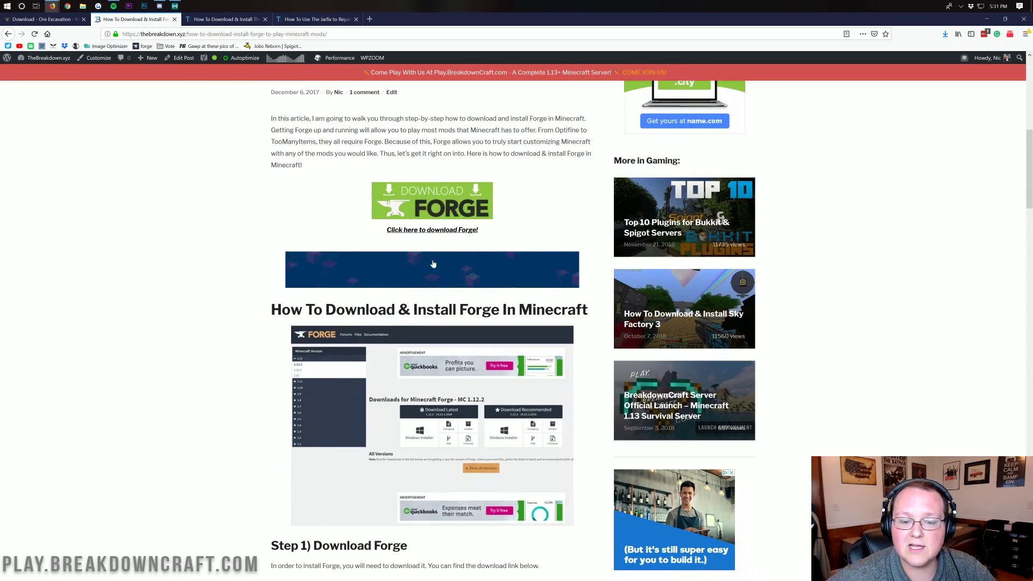
pyautogui.click(428, 208)
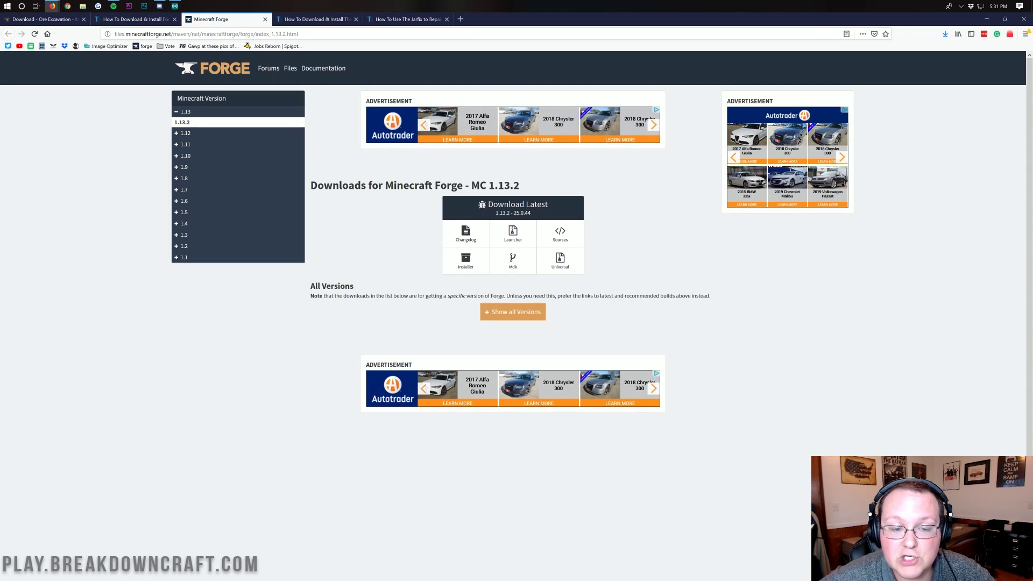
# Step: Download the latest Forge installer for Minecraft 1.13.2, skip the advertisement page, and save forge-1.13.2-25.0.44-installer.jar
pyautogui.moveTo(470, 185)
pyautogui.mouseDown()
pyautogui.moveTo(520, 185)
pyautogui.moveTo(470, 185)
pyautogui.mouseUp()
pyautogui.click(470, 185)
pyautogui.click(525, 186)
pyautogui.click(470, 185)
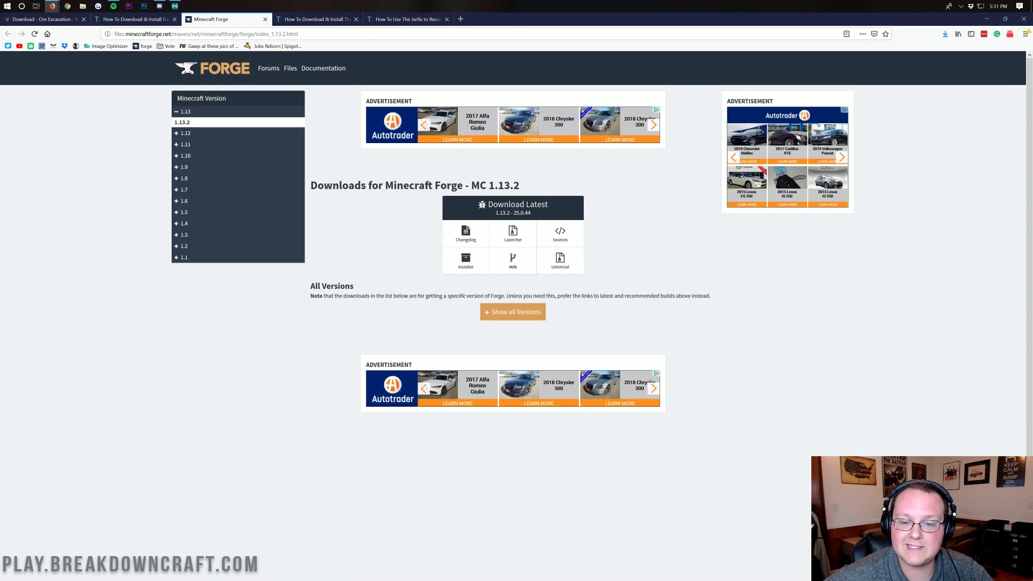
pyautogui.click(465, 262)
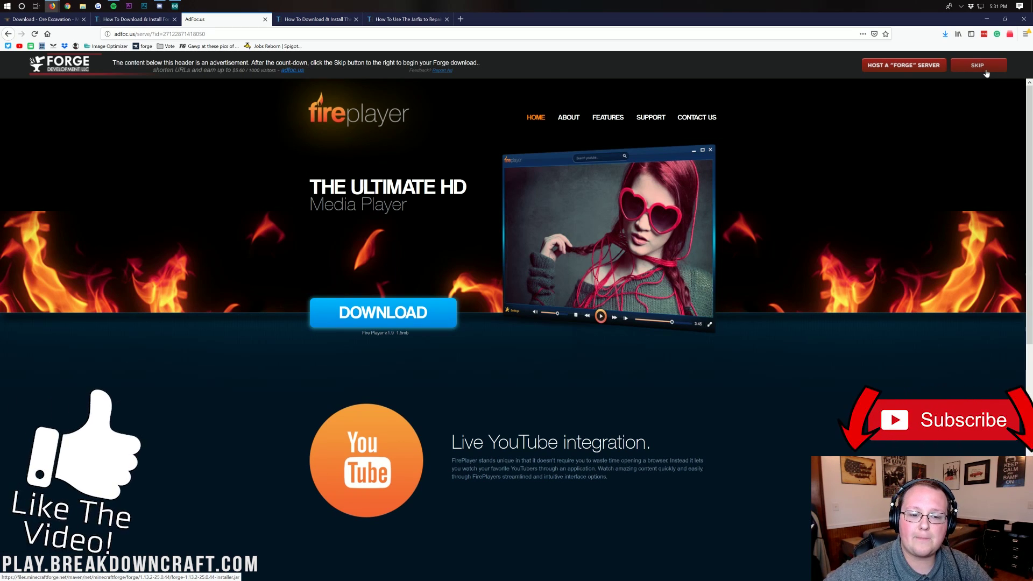
pyautogui.click(986, 73)
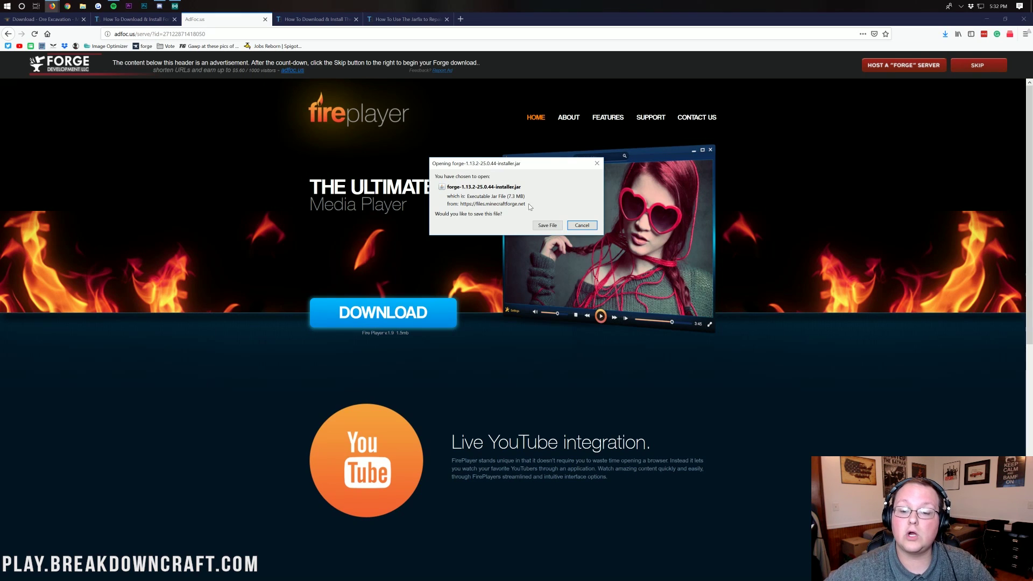
pyautogui.click(550, 225)
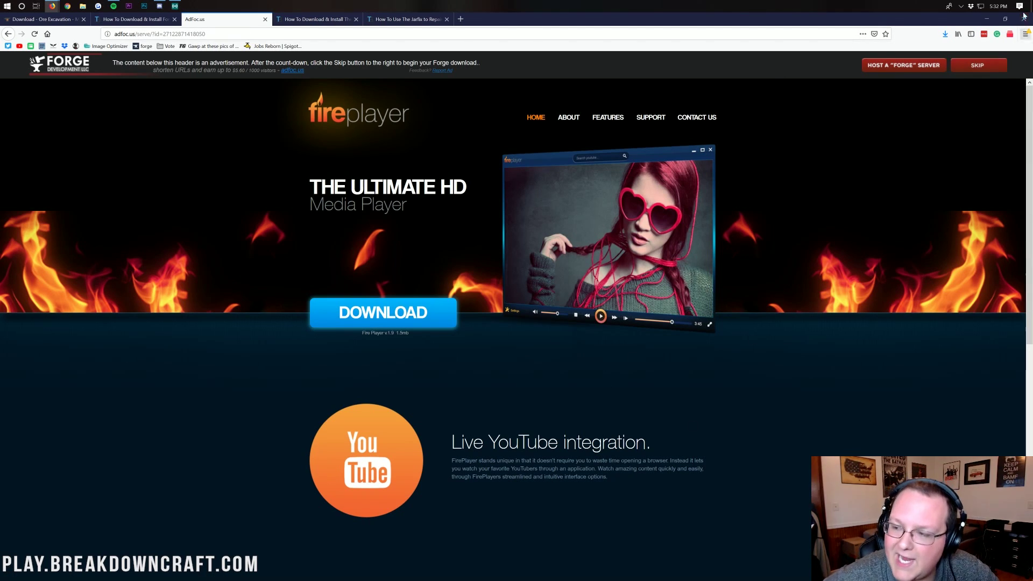
# Step: Show the desktop and place the Ore Excavation and Forge installer files side by side, away from the screen edge
pyautogui.click(993, 19)
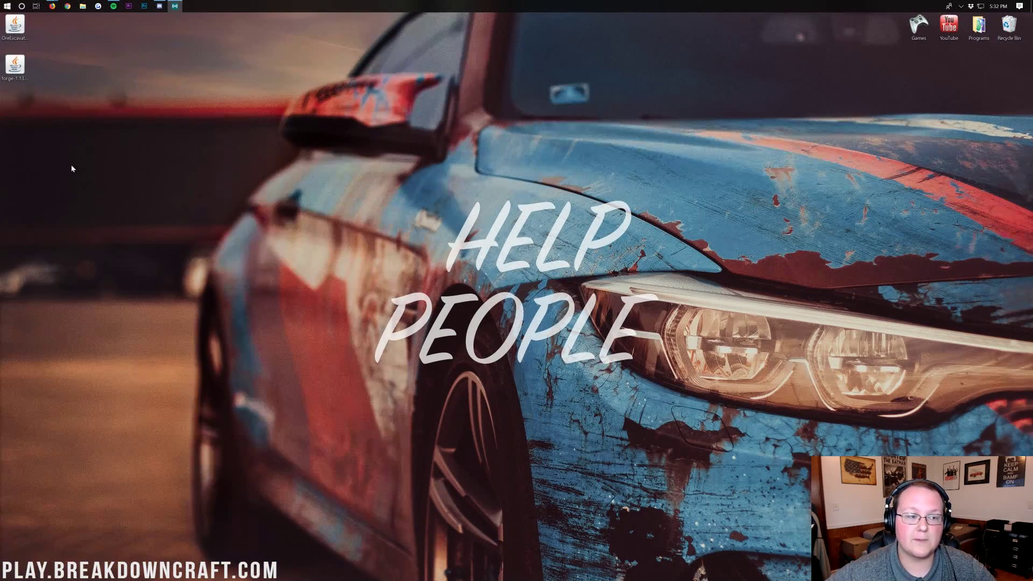
pyautogui.moveTo(10, 43); pyautogui.dragTo(460, 169)
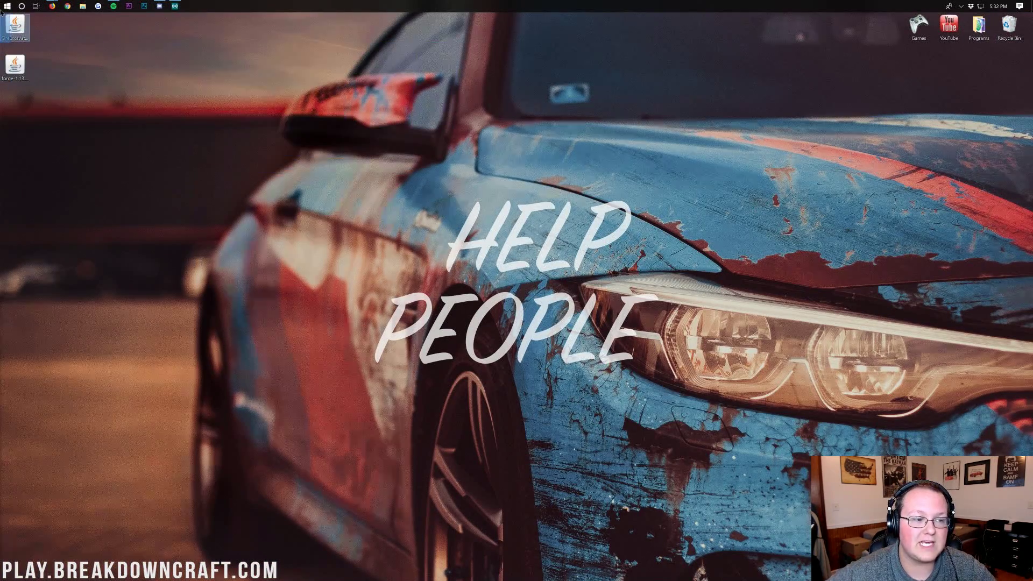
pyautogui.moveTo(15, 24); pyautogui.dragTo(316, 111)
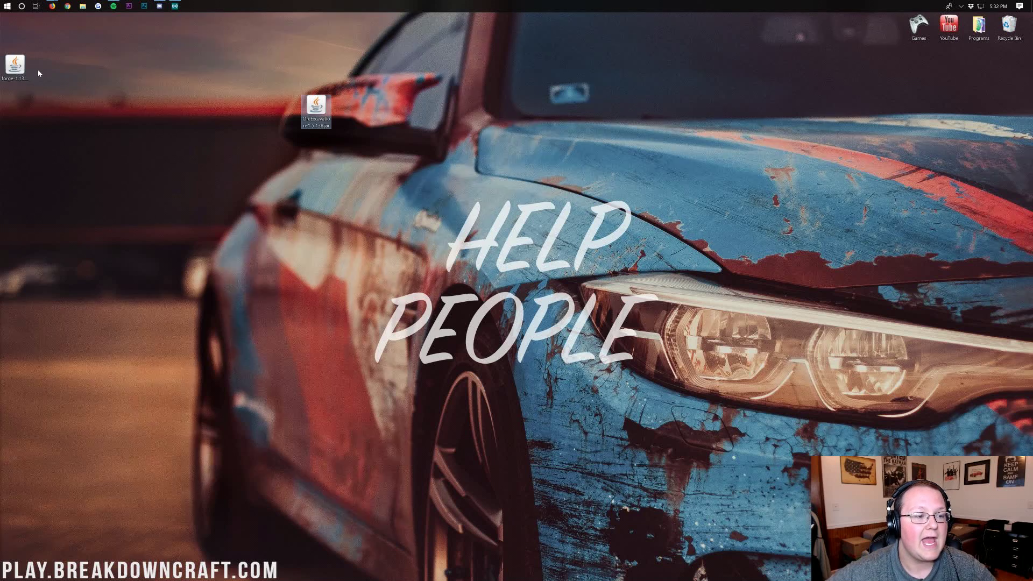
pyautogui.moveTo(15, 65); pyautogui.dragTo(376, 111)
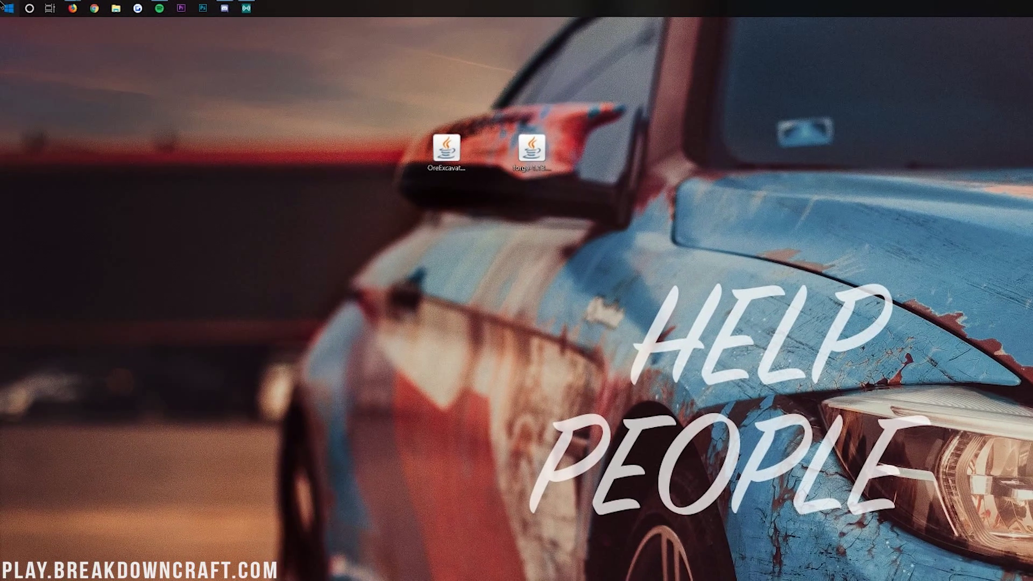
# Step: Search the computer for "downloads", open the Downloads folder, and shift both jar files further along the desktop
pyautogui.click(4, 5)
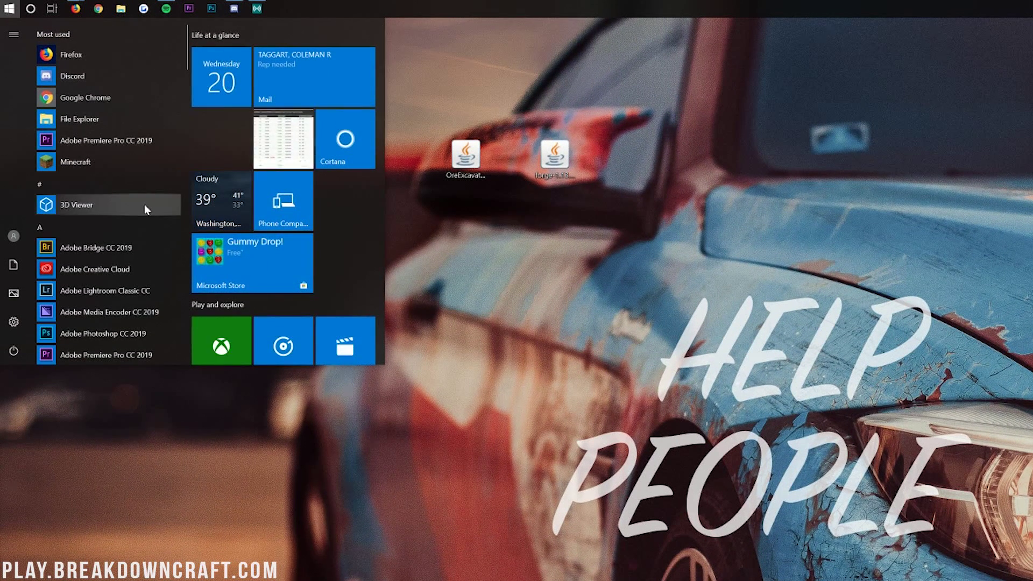
pyautogui.write('downloads')
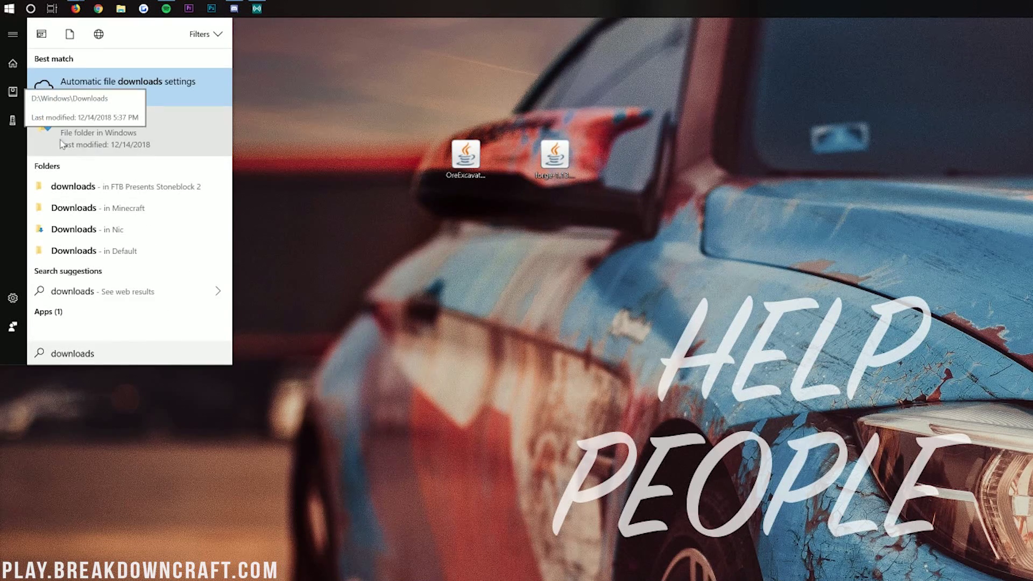
pyautogui.click(109, 141)
pyautogui.moveTo(562, 159); pyautogui.dragTo(705, 154)
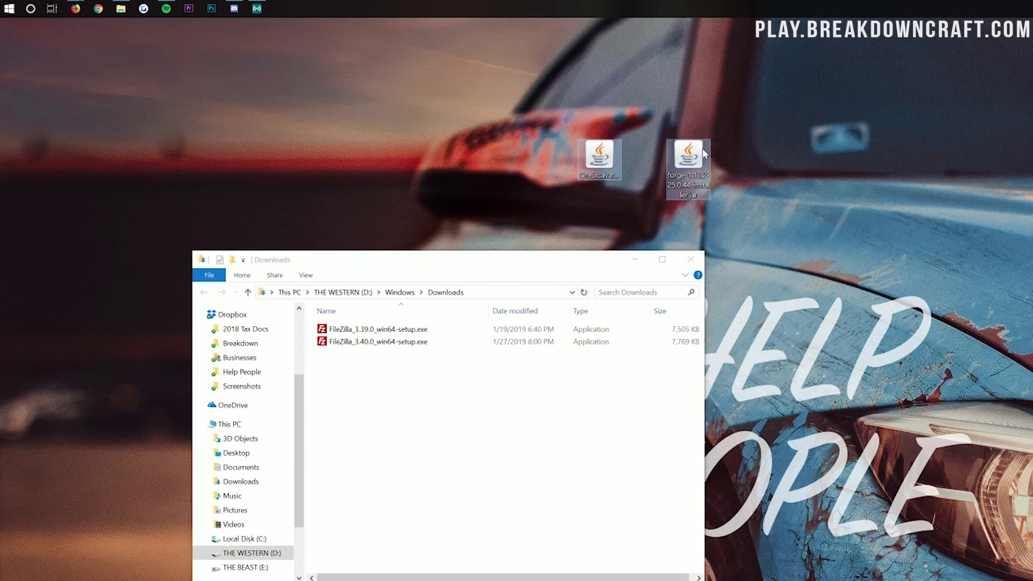
# Step: Close the Downloads window and open the Forge installer jar with Java(TM) Platform SE binary
pyautogui.click(690, 260)
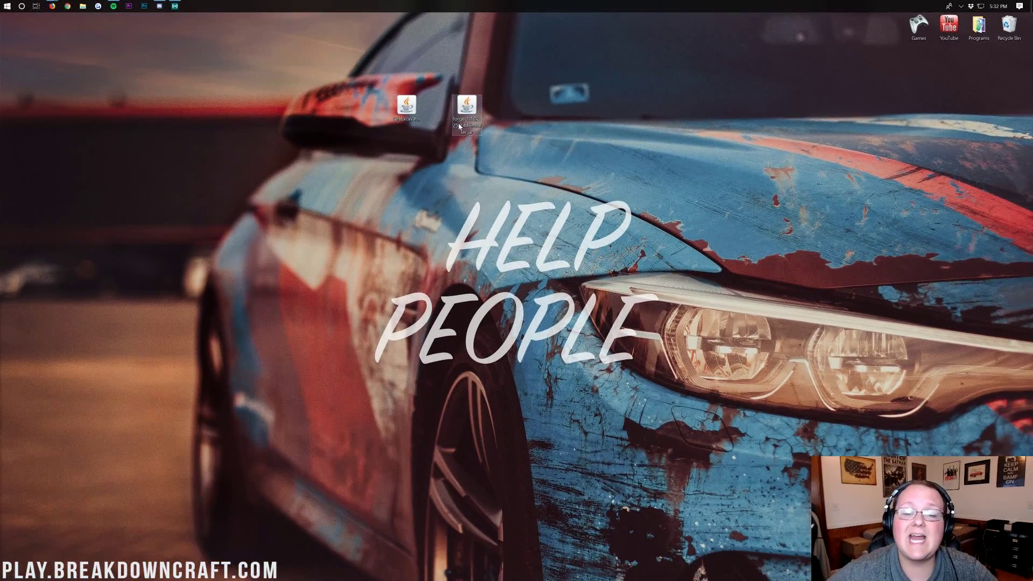
pyautogui.rightClick(462, 105)
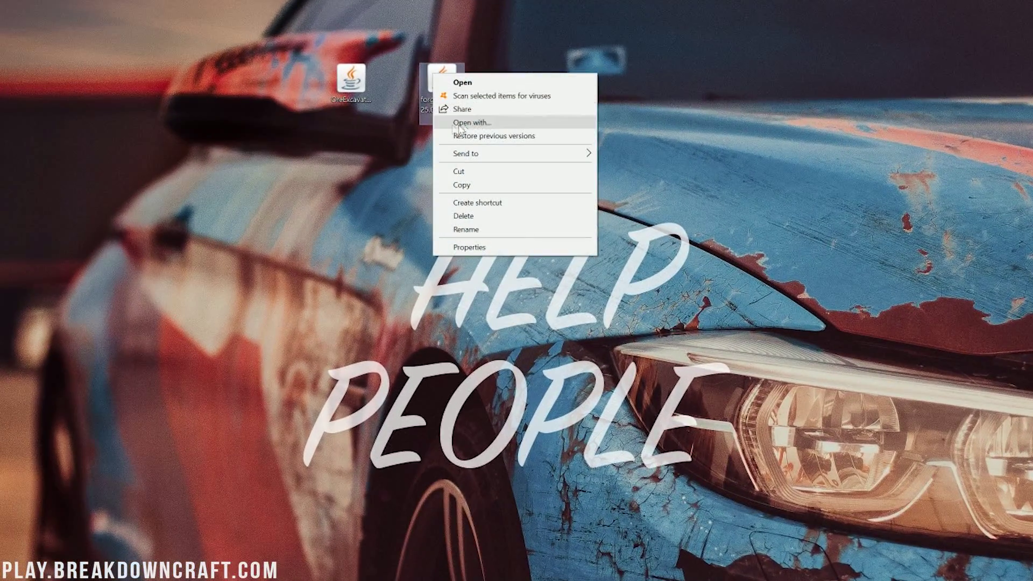
pyautogui.click(501, 123)
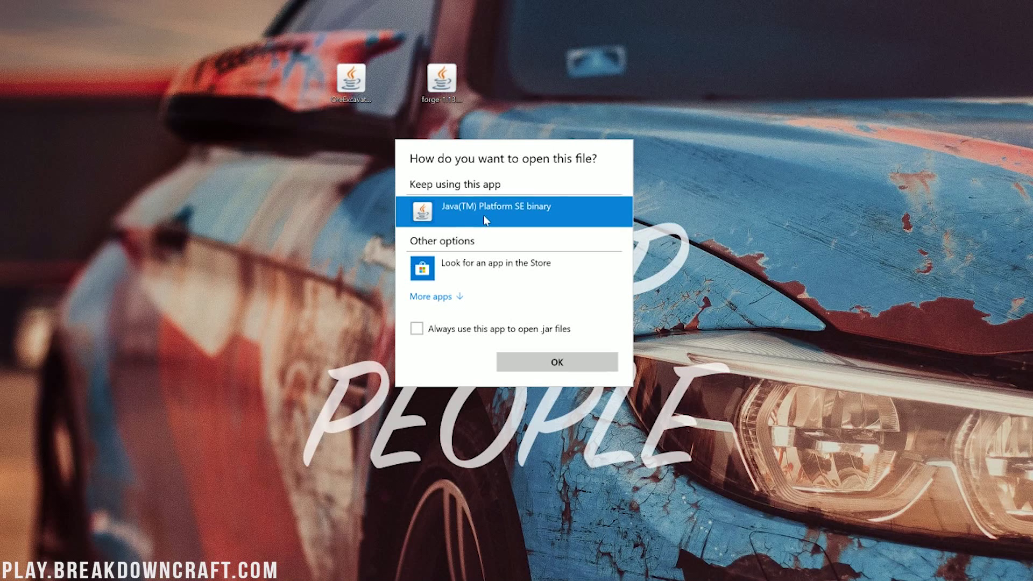
pyautogui.click(557, 362)
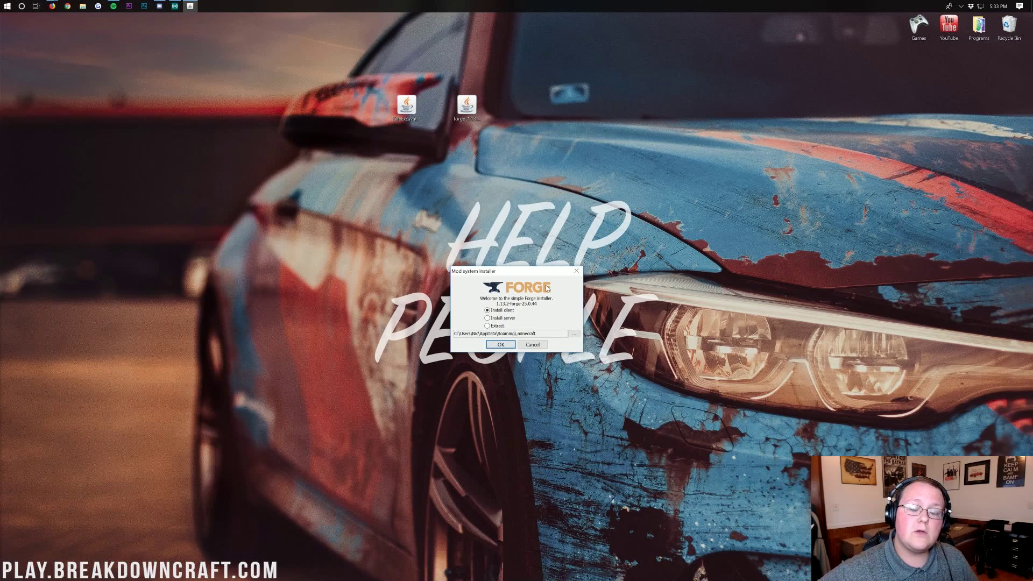
# Step: Switch to Firefox, dismiss the sign-up popup, and review the article on downloading and installing the Java SE Development Kit
pyautogui.click(51, 4)
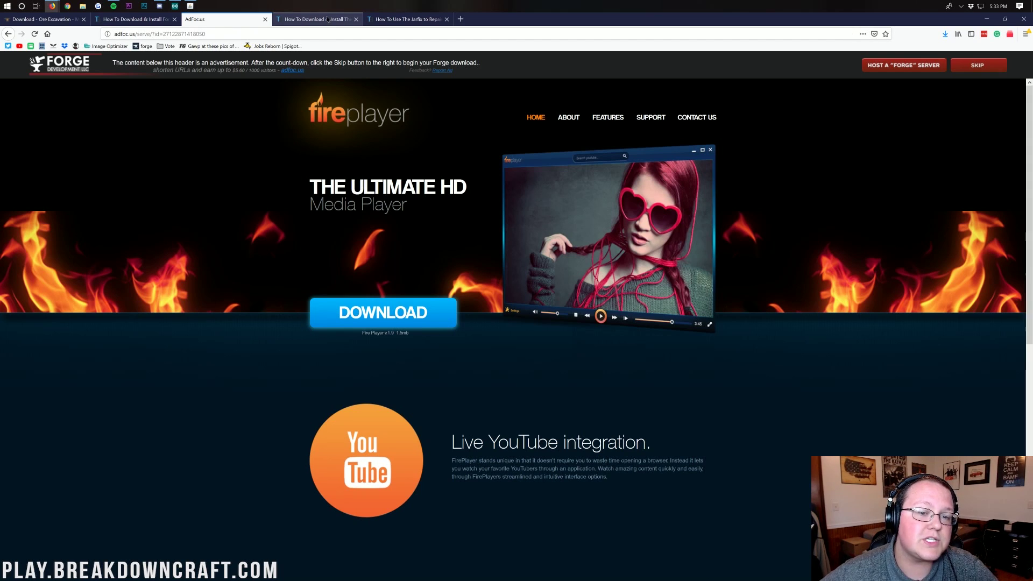
pyautogui.click(316, 18)
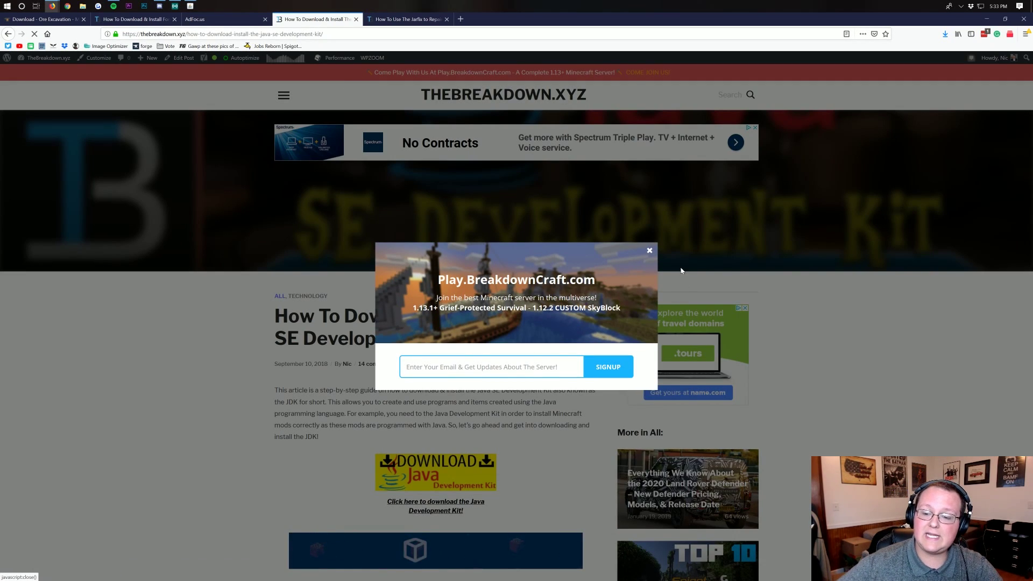
pyautogui.click(648, 251)
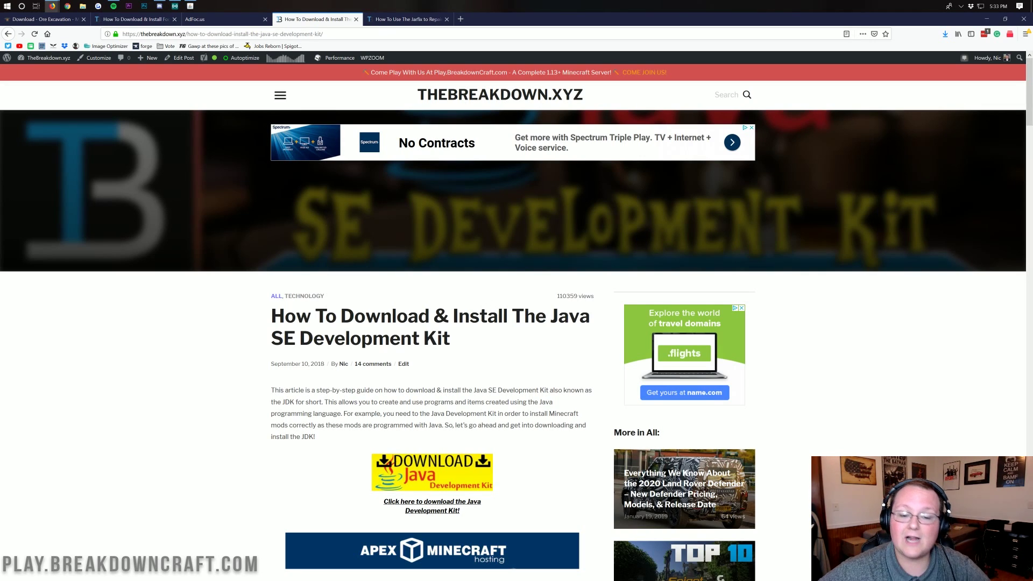
pyautogui.scroll(-10, 413, 312)
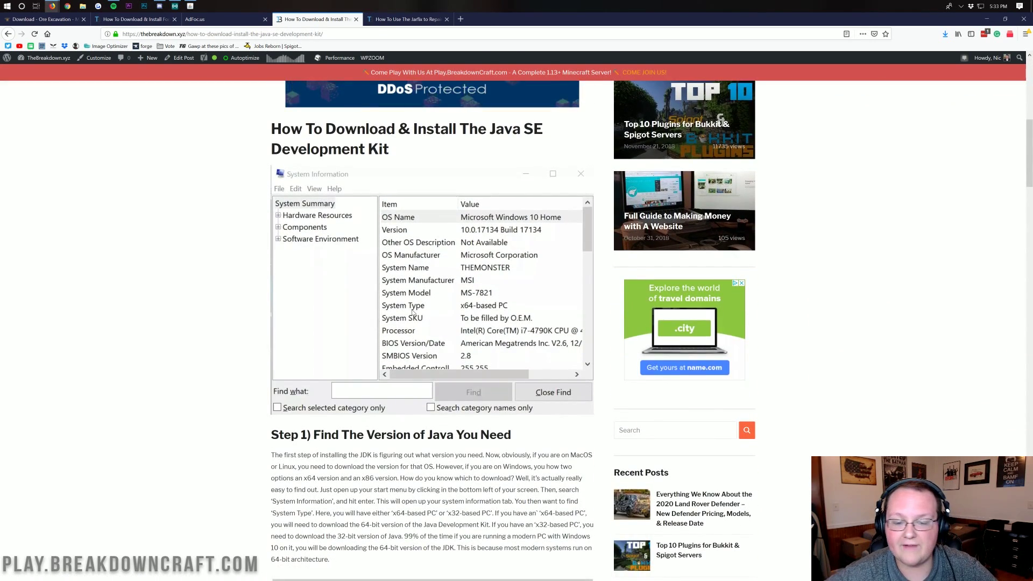
pyautogui.scroll(-7, 413, 312)
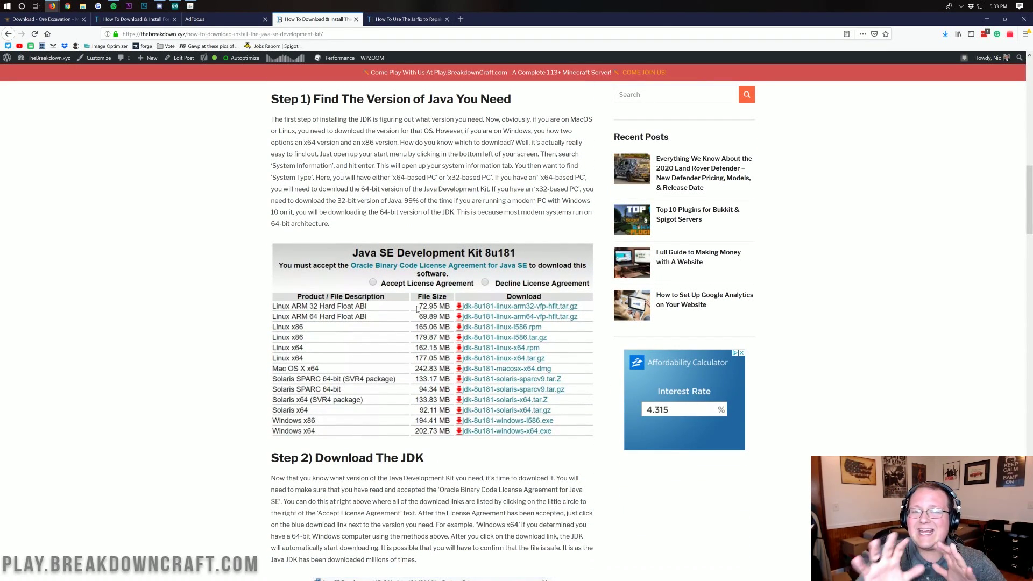
pyautogui.scroll(3, 408, 322)
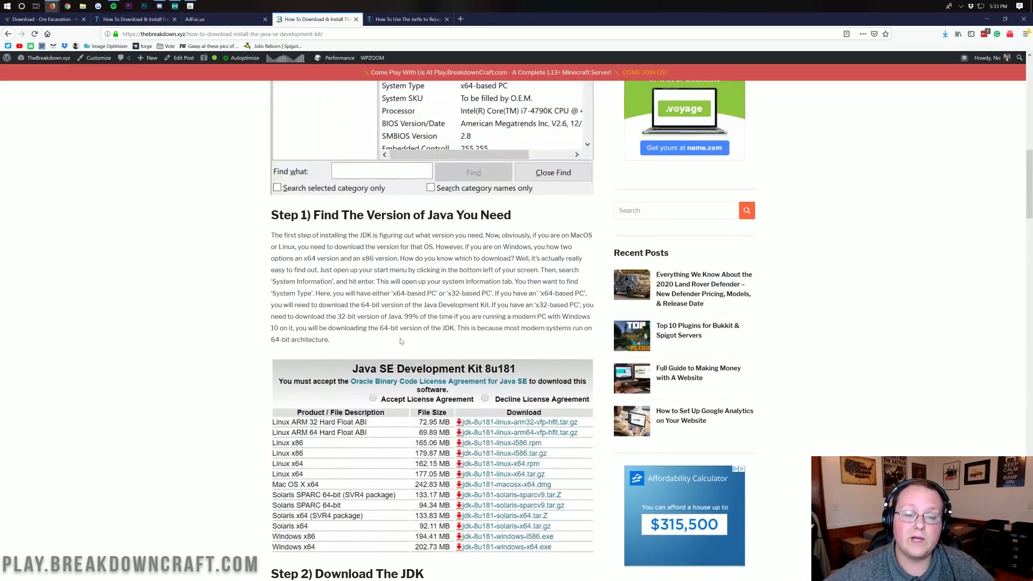
pyautogui.scroll(3, 401, 341)
pyautogui.scroll(-10, 485, 543)
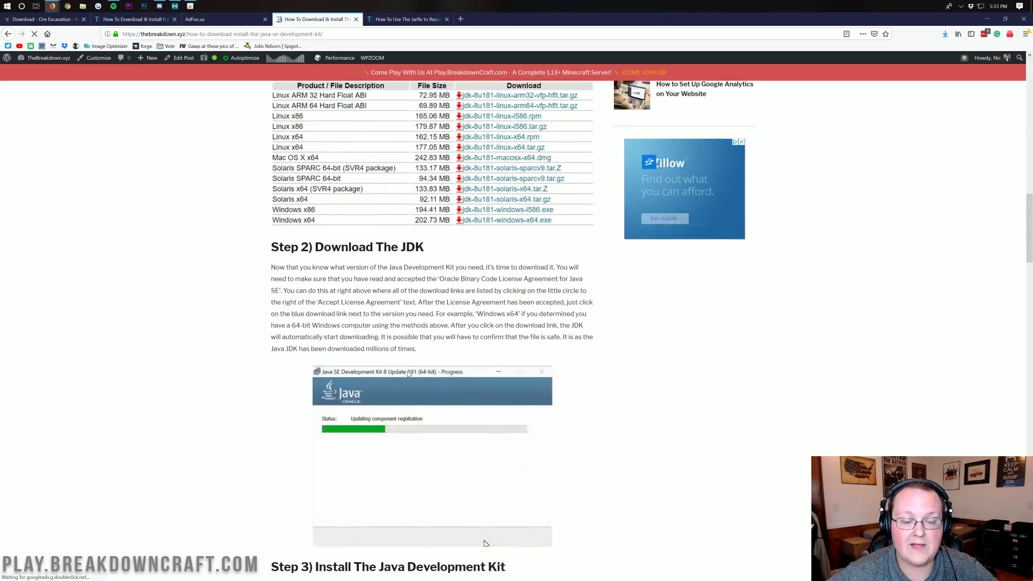
pyautogui.scroll(-10, 408, 374)
pyautogui.press('Home')
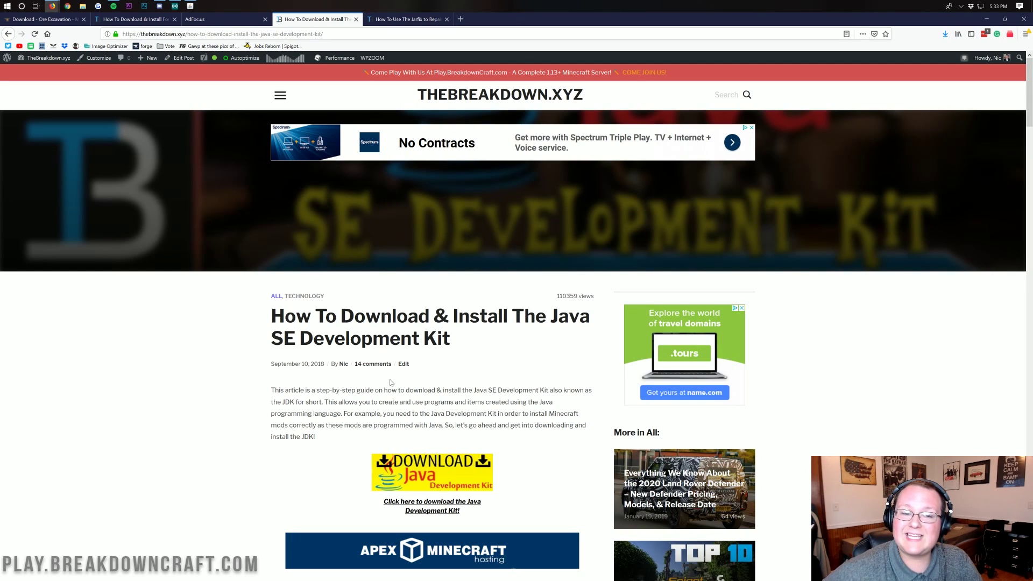
# Step: Examine the Jarfix article for its download link and the steps for repairing .jar files
pyautogui.click(406, 19)
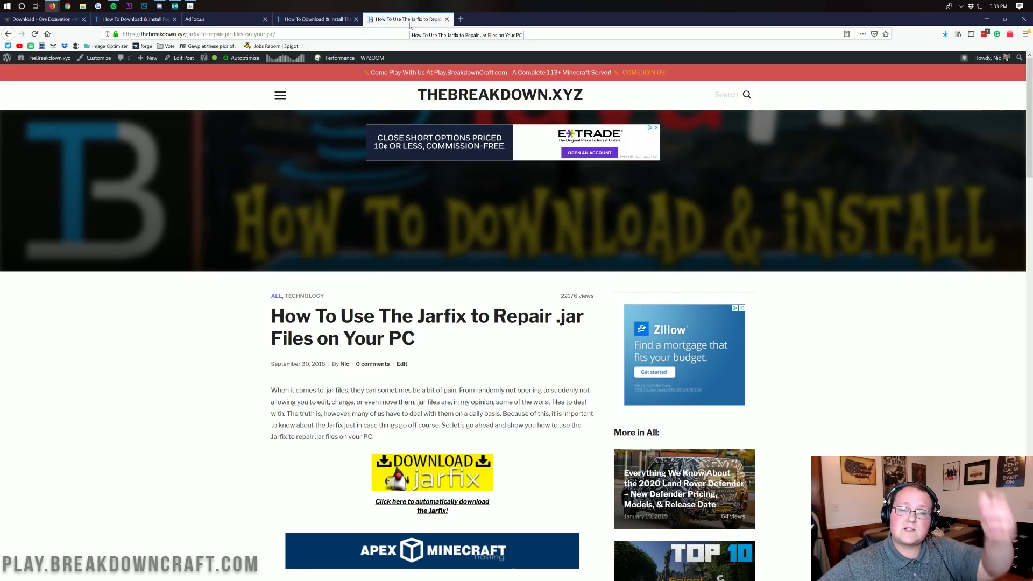
pyautogui.scroll(-7, 410, 325)
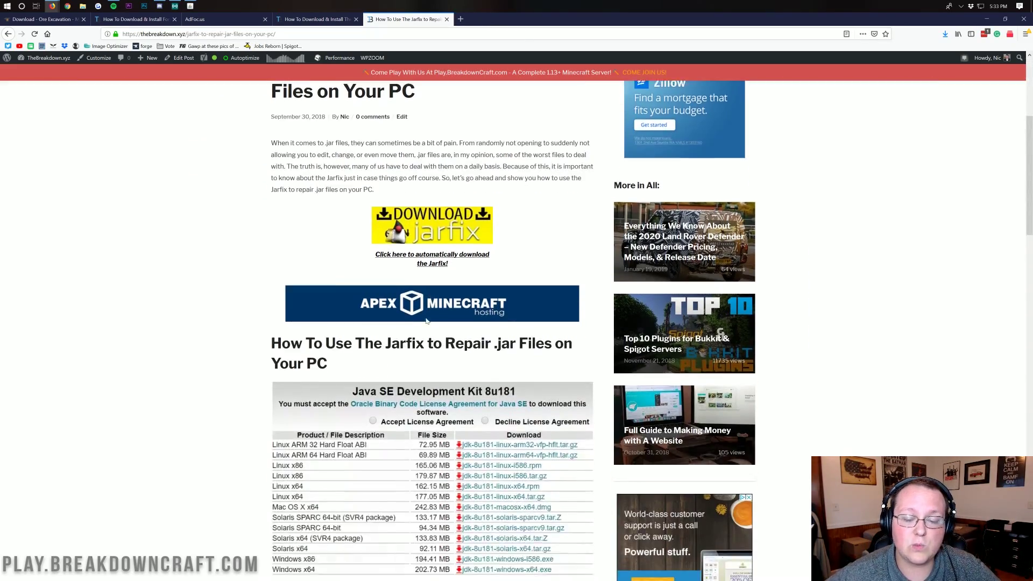
pyautogui.scroll(-5, 410, 324)
pyautogui.scroll(8, 379, 231)
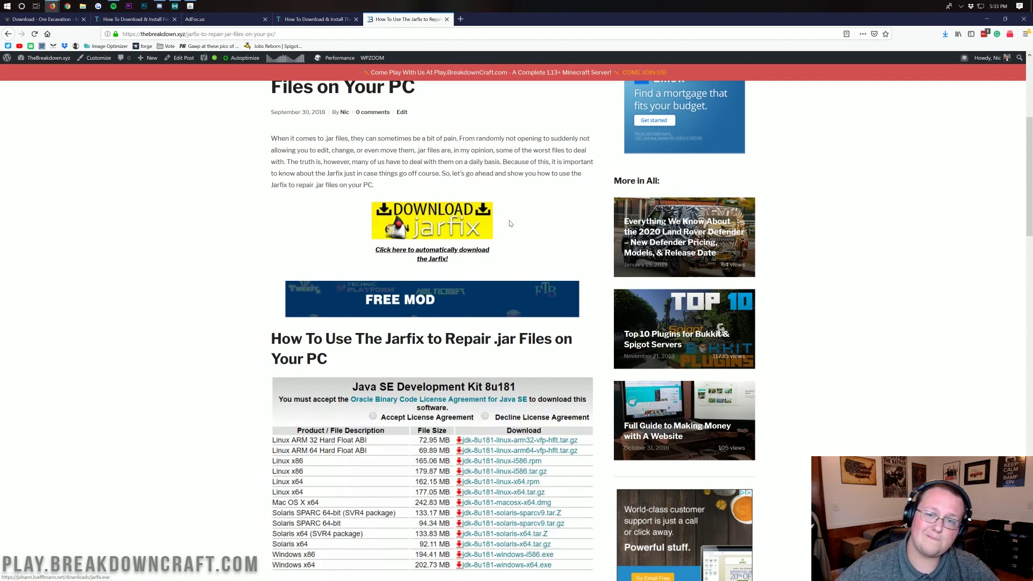
pyautogui.scroll(-3, 486, 303)
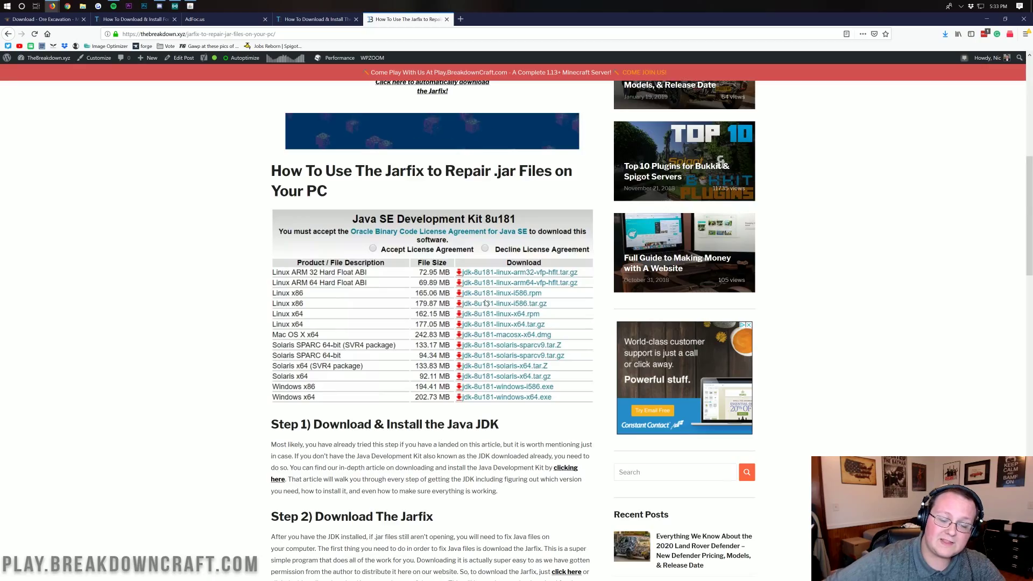
pyautogui.scroll(-5, 391, 497)
pyautogui.scroll(15, 391, 497)
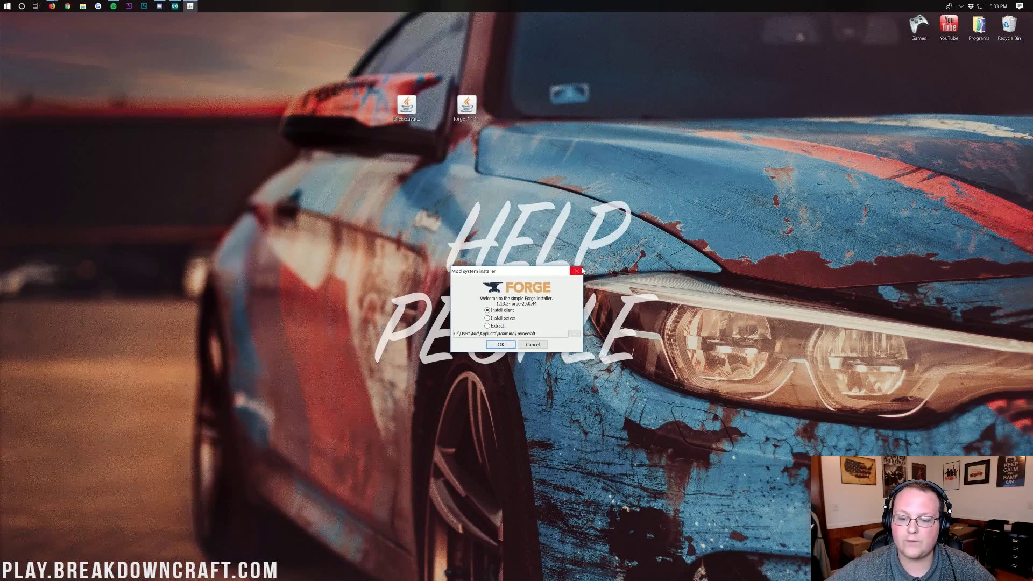
# Step: Close the open Forge installer, relaunch it with Java, and install the 1.13.2-forge-25.0.44 client in the .minecraft folder
pyautogui.click(578, 271)
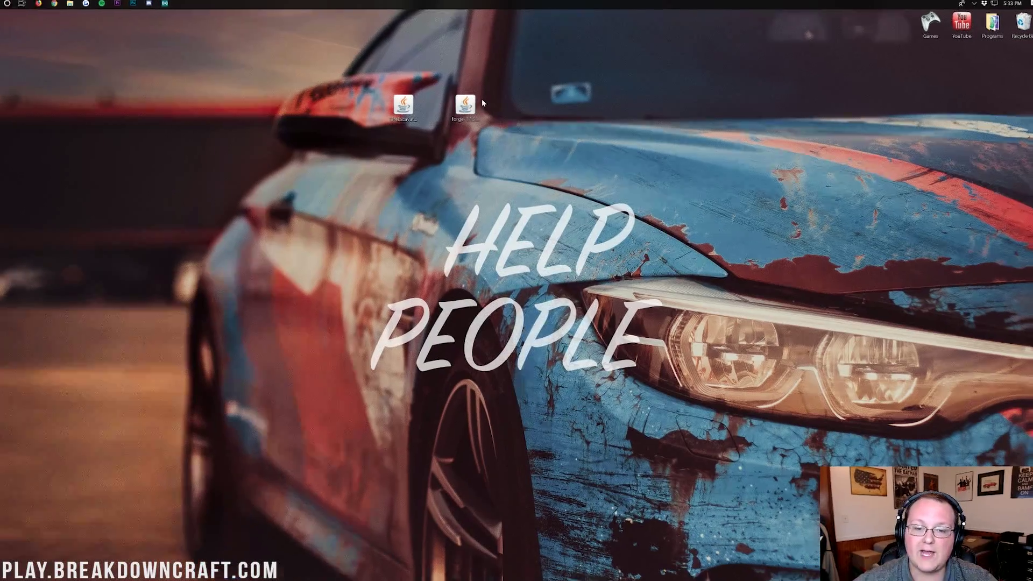
pyautogui.rightClick(469, 105)
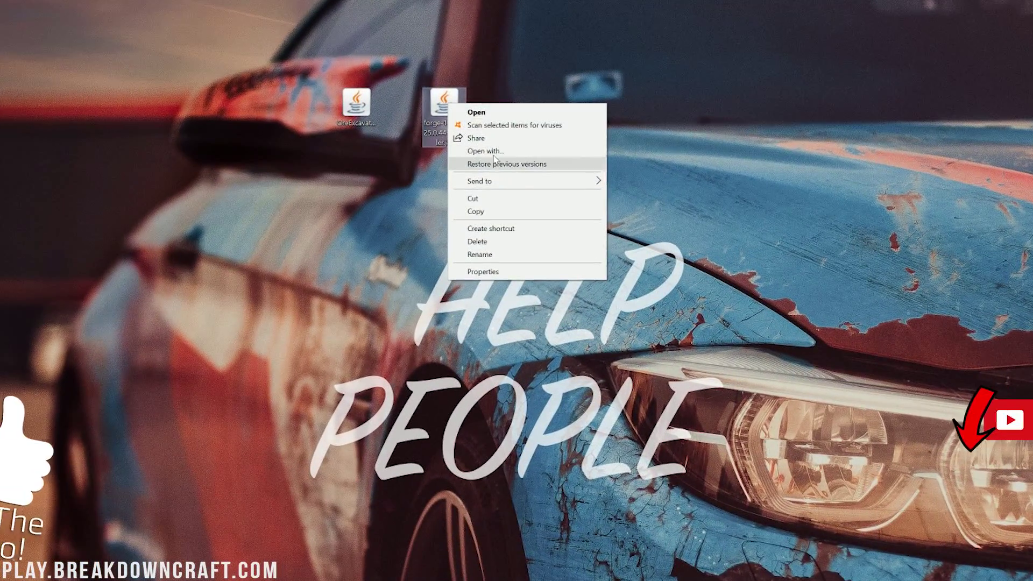
pyautogui.click(492, 151)
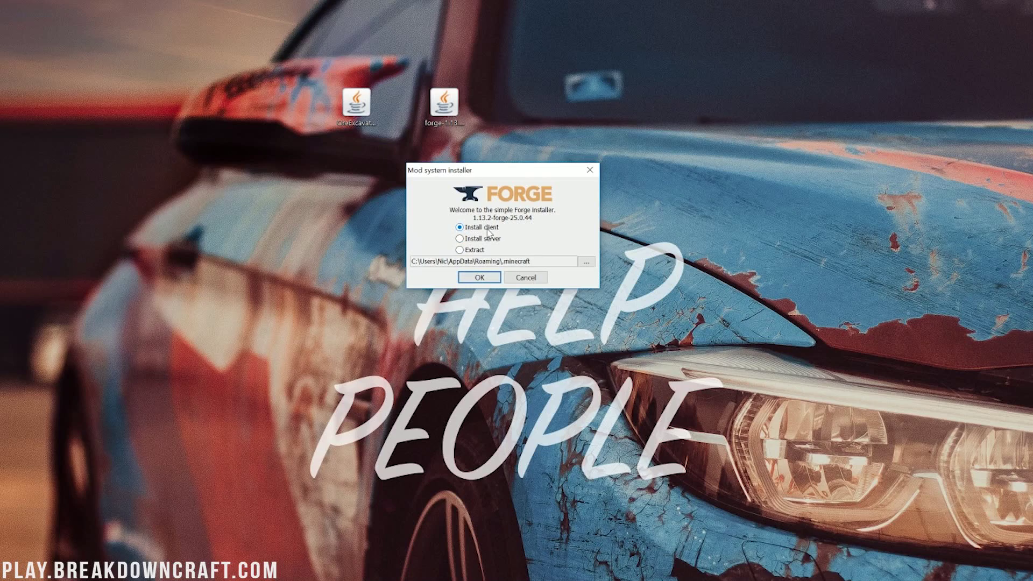
pyautogui.click(476, 277)
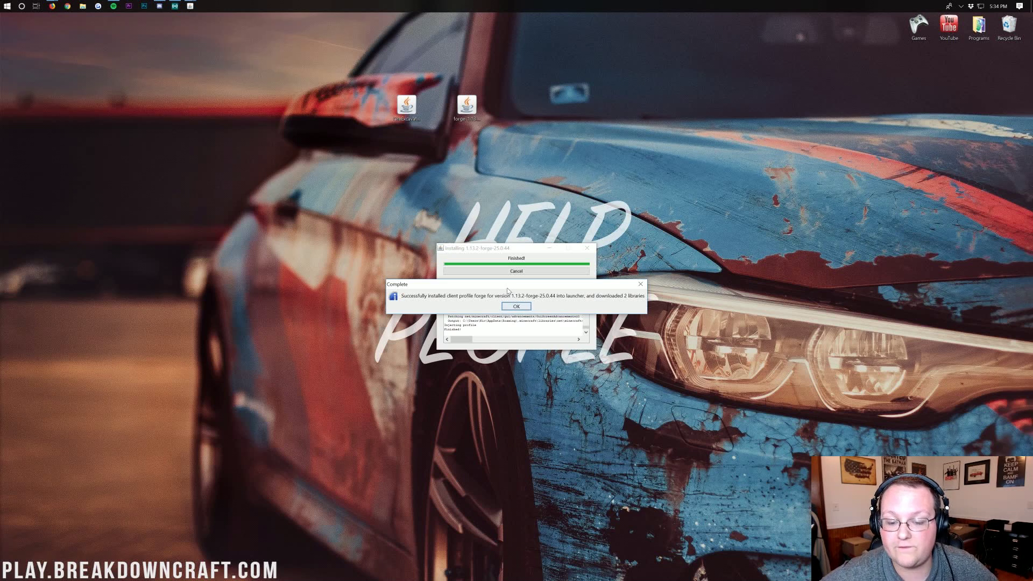
pyautogui.click(513, 306)
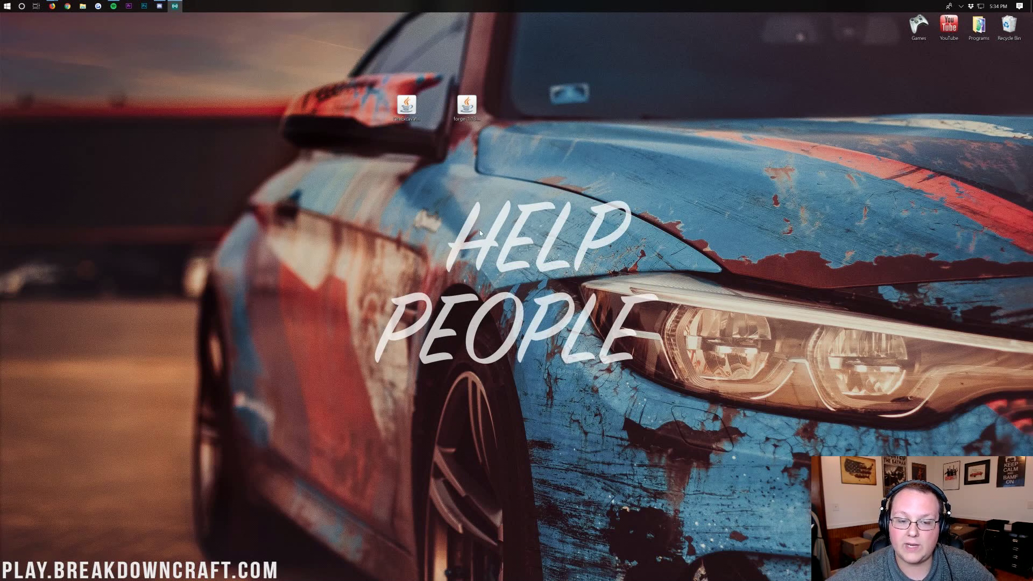
# Step: Search the computer for "run", open the Run dialog, and use %appdata% to open the Roaming folder
pyautogui.moveTo(410, 112); pyautogui.dragTo(404, 107)
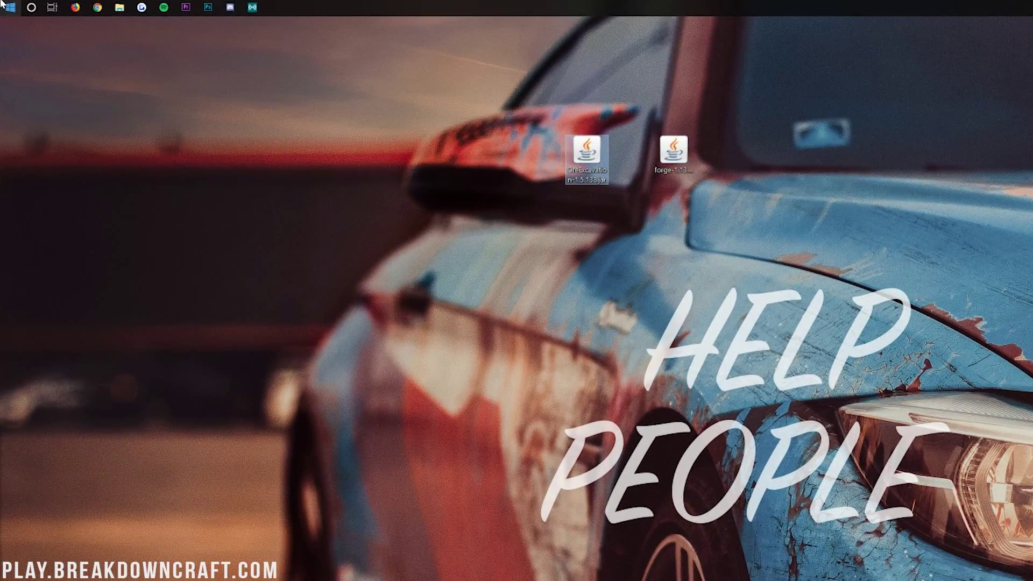
pyautogui.click(8, 7)
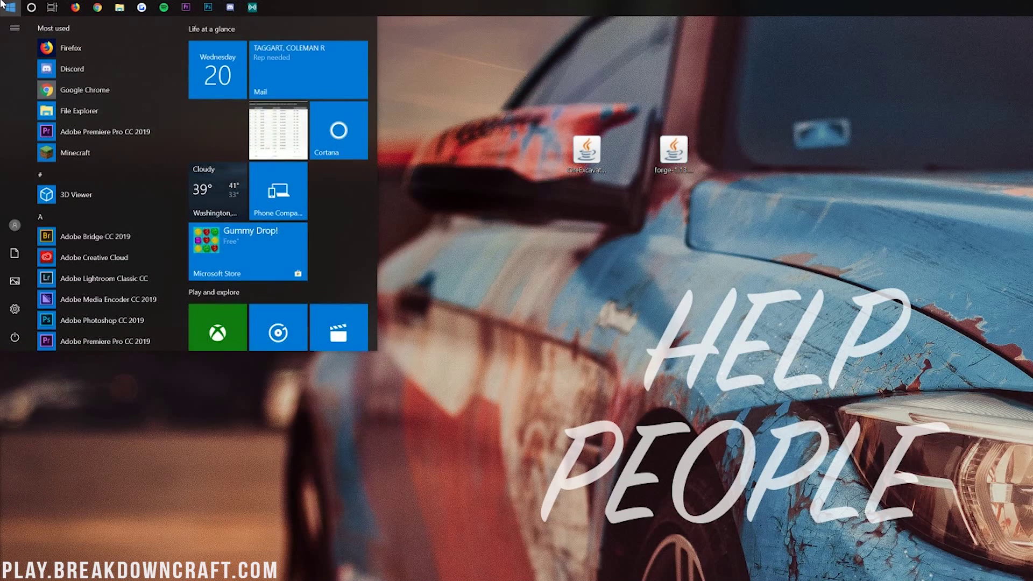
pyautogui.click(8, 7)
pyautogui.write('run')
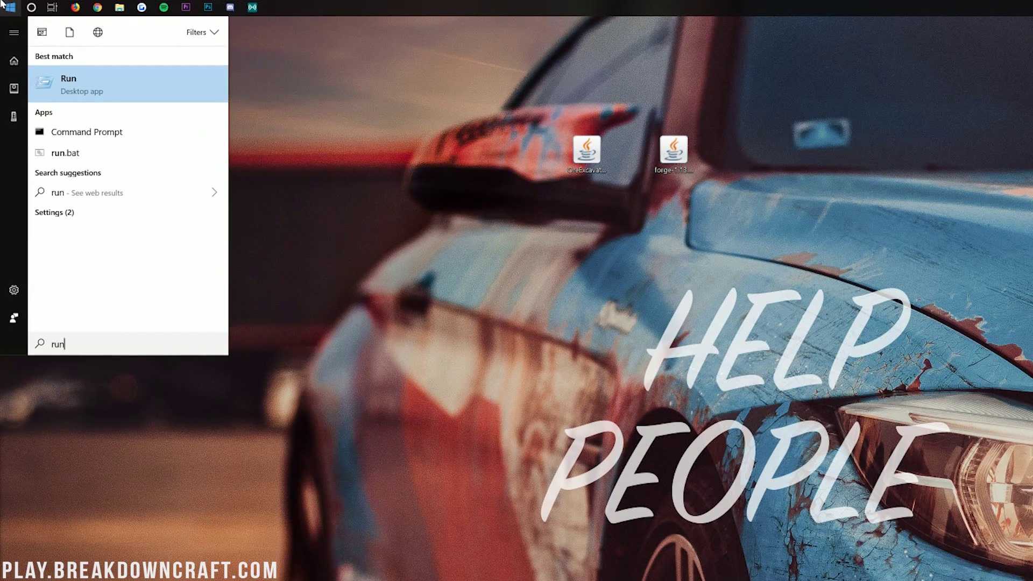
pyautogui.click(132, 85)
pyautogui.moveTo(142, 28); pyautogui.dragTo(216, 89)
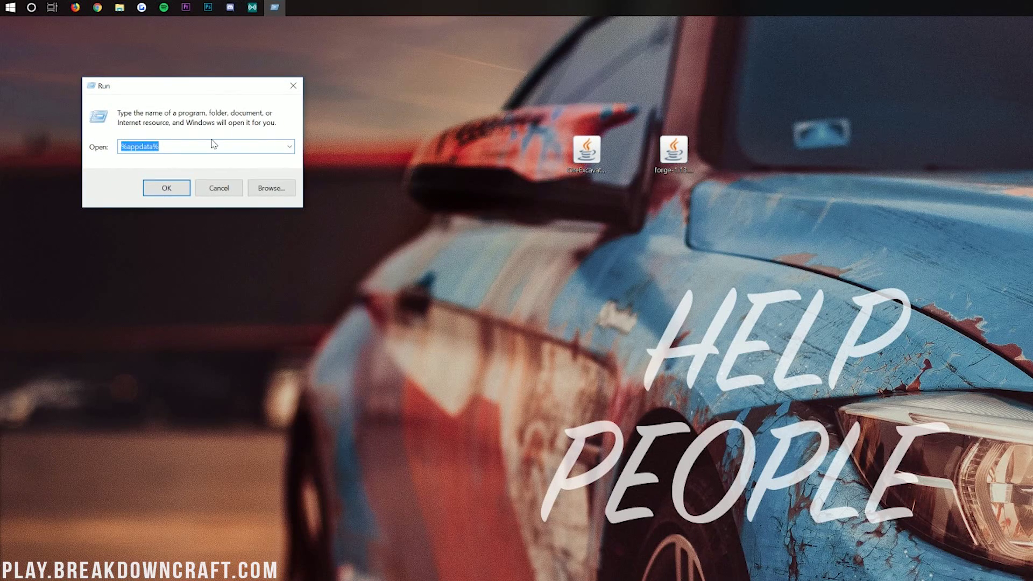
pyautogui.write('%appdata')
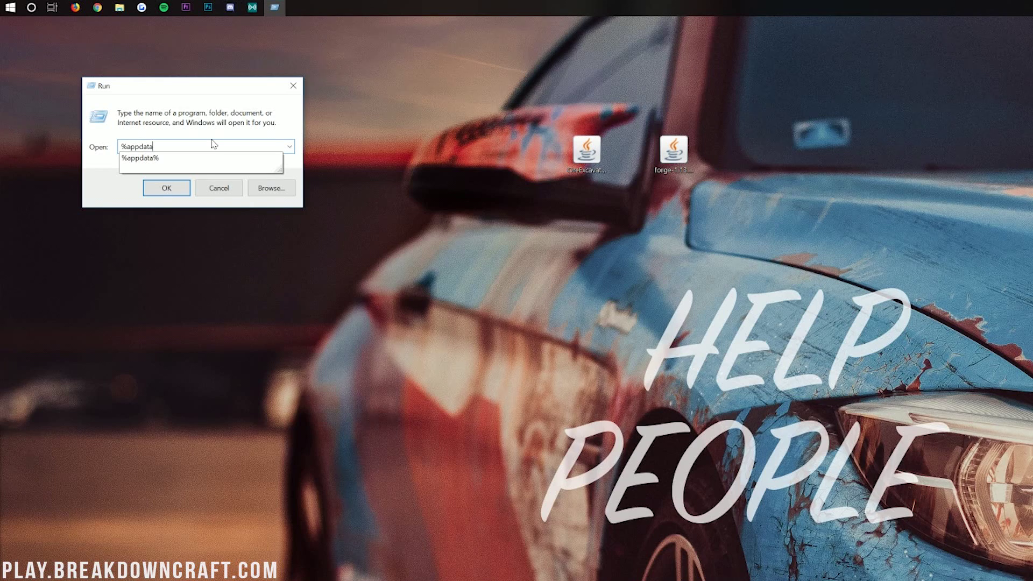
pyautogui.write('%')
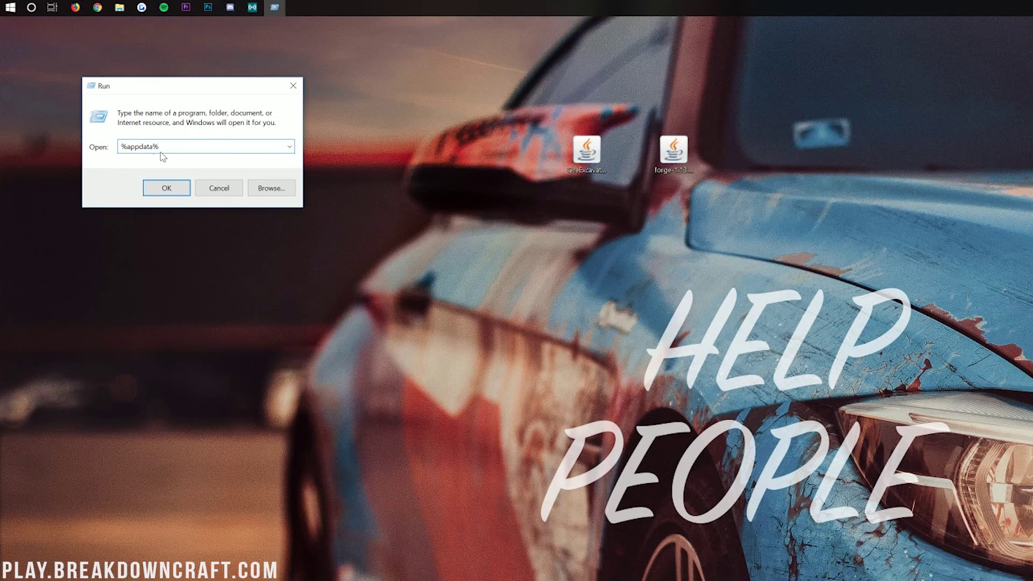
pyautogui.click(166, 188)
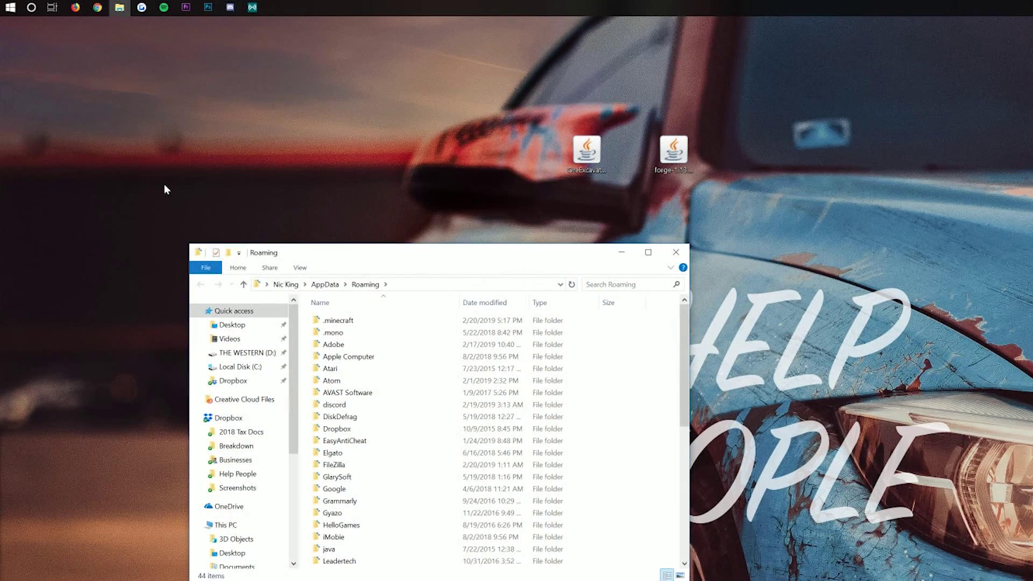
# Step: Move the Roaming window clear of the jar files, open .minecraft, and delete its existing mods folder
pyautogui.moveTo(330, 262); pyautogui.dragTo(145, 70)
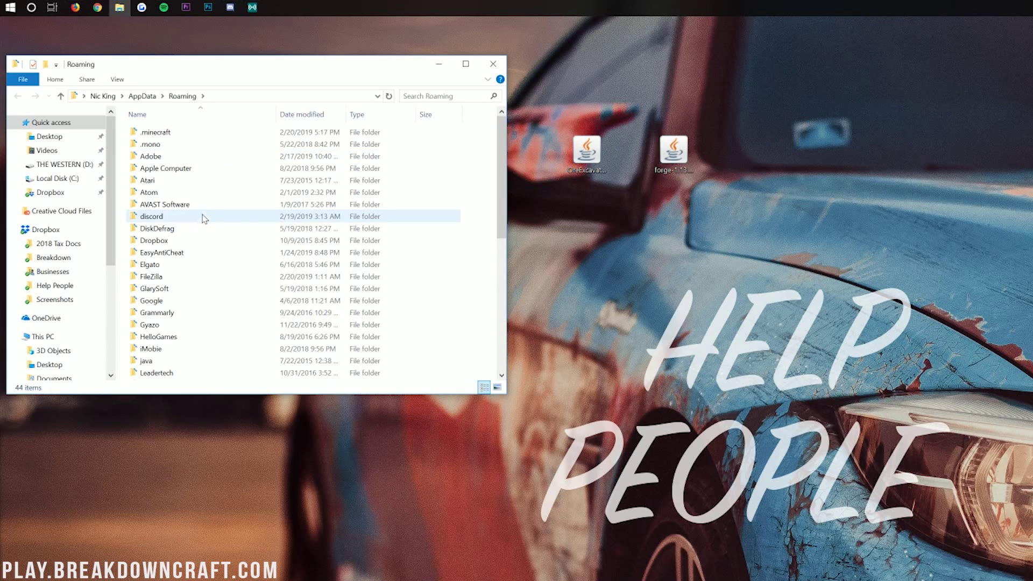
pyautogui.doubleClick(156, 132)
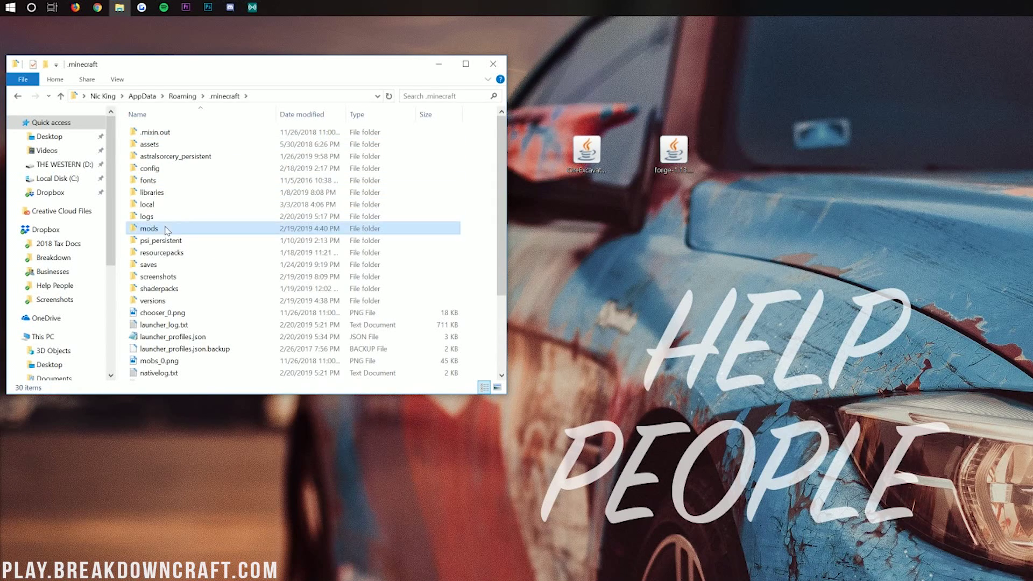
pyautogui.rightClick(163, 228)
pyautogui.click(210, 420)
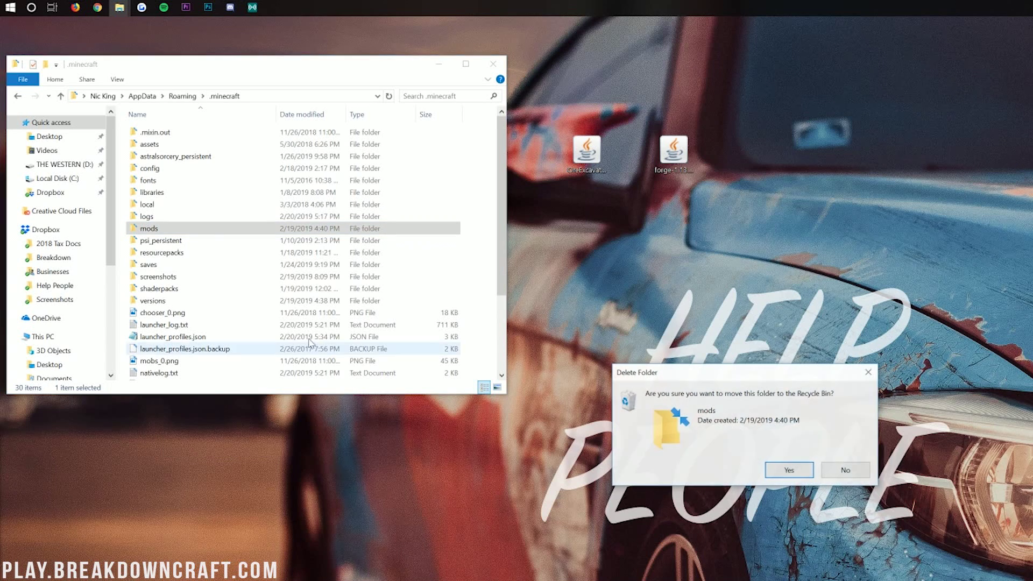
pyautogui.click(789, 467)
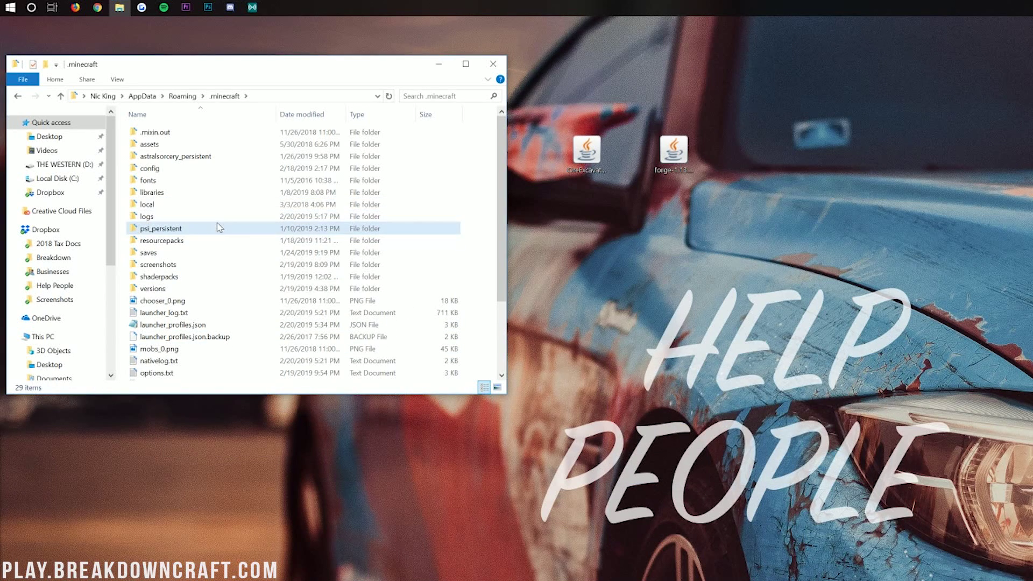
# Step: Create a new folder named mods inside .minecraft
pyautogui.rightClick(476, 228)
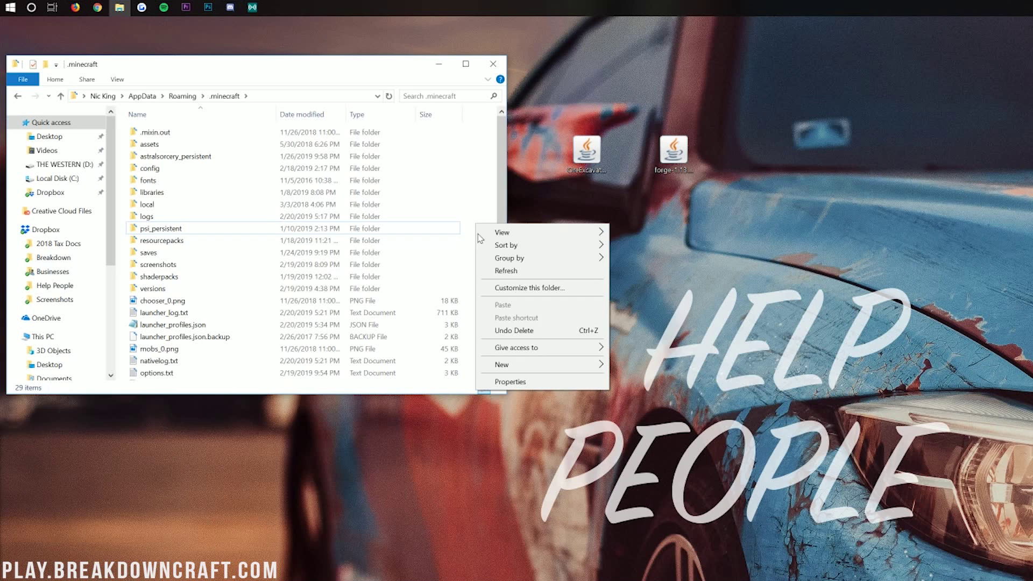
pyautogui.moveTo(516, 365)
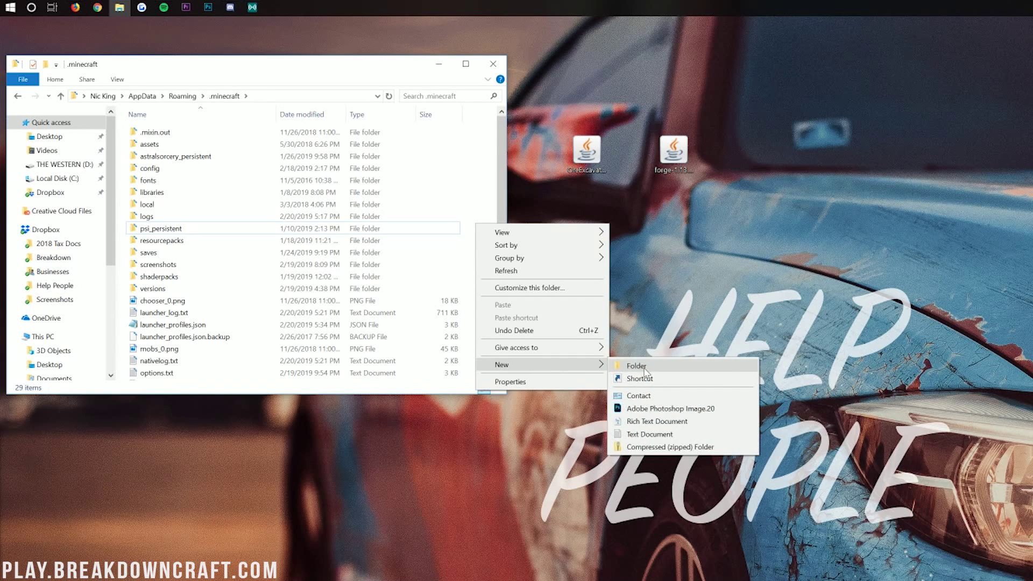
pyautogui.click(627, 364)
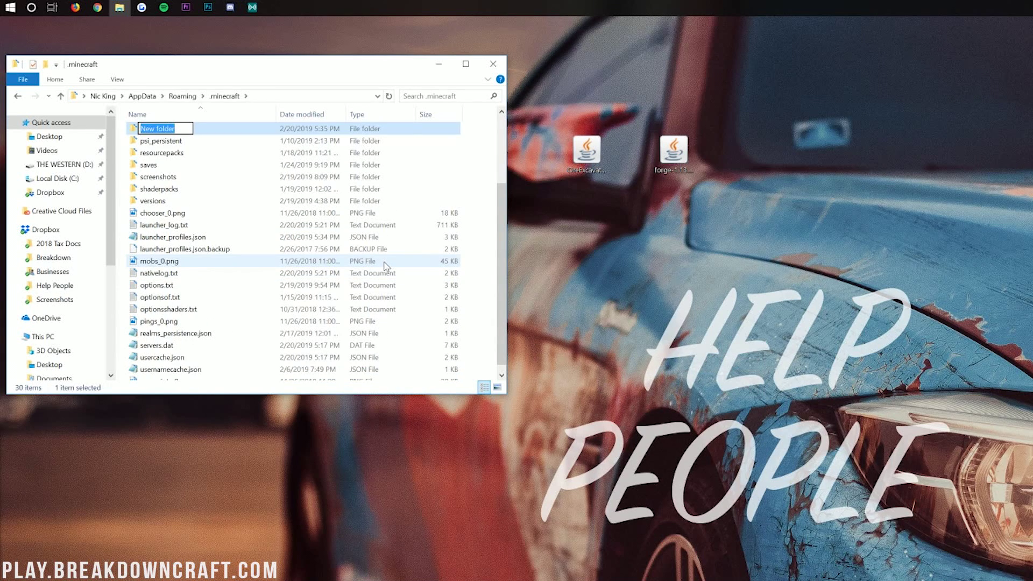
pyautogui.write('mods')
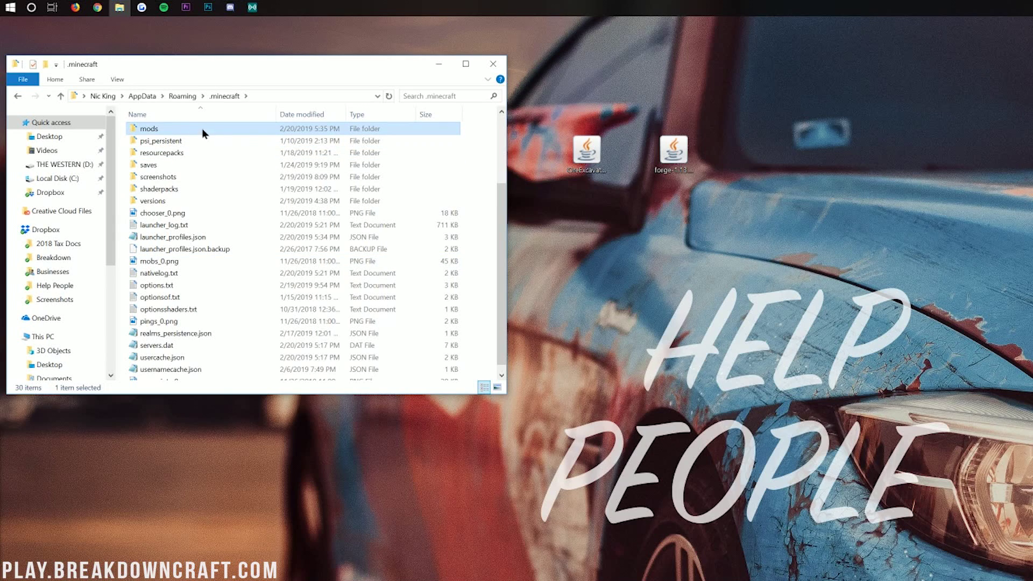
# Step: Add the OreExcavation-1.5.138.jar file from the desktop to the new mods folder and close the folder window
pyautogui.doubleClick(201, 128)
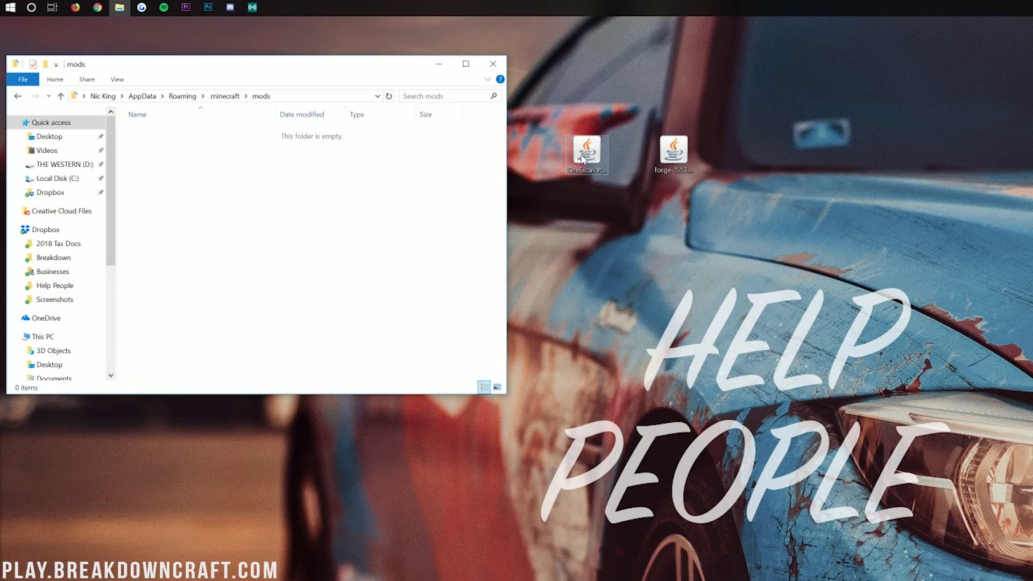
pyautogui.moveTo(592, 171); pyautogui.dragTo(258, 238)
pyautogui.click(258, 238)
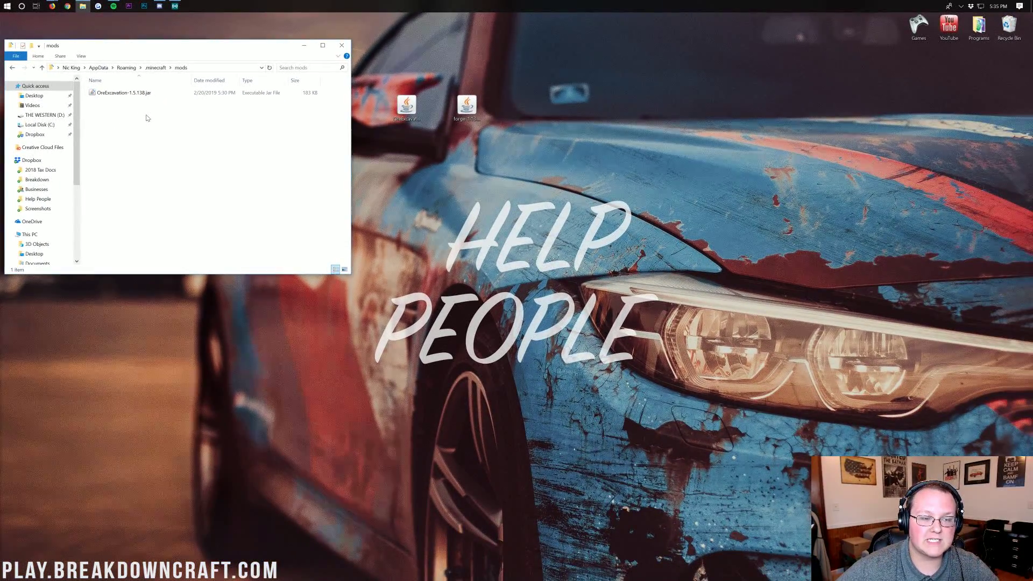
pyautogui.click(339, 46)
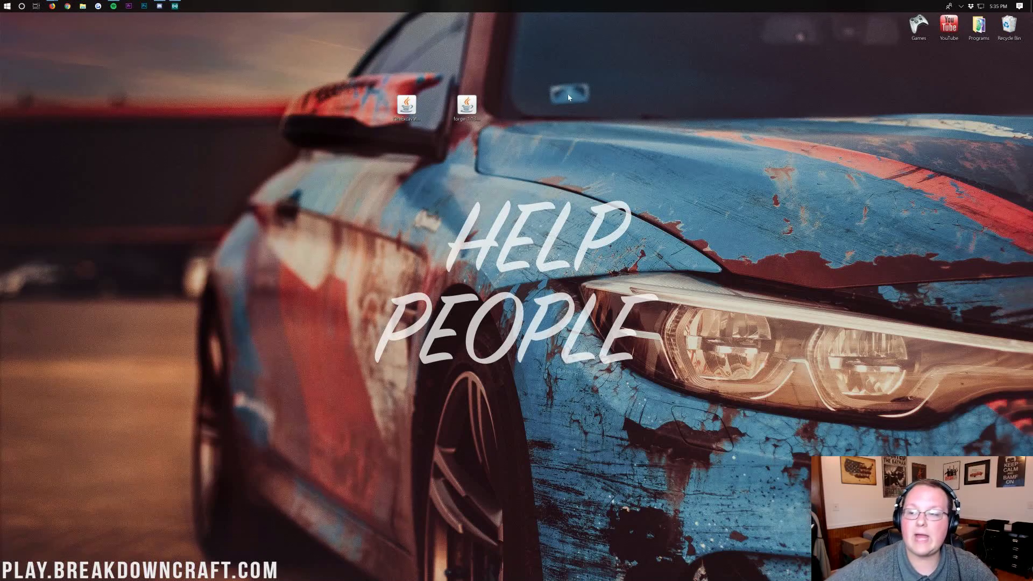
# Step: Start the Minecraft Launcher from the Games folder, close that folder, and select the forge 1.13.2-forge-25.0.44 profile
pyautogui.doubleClick(920, 40)
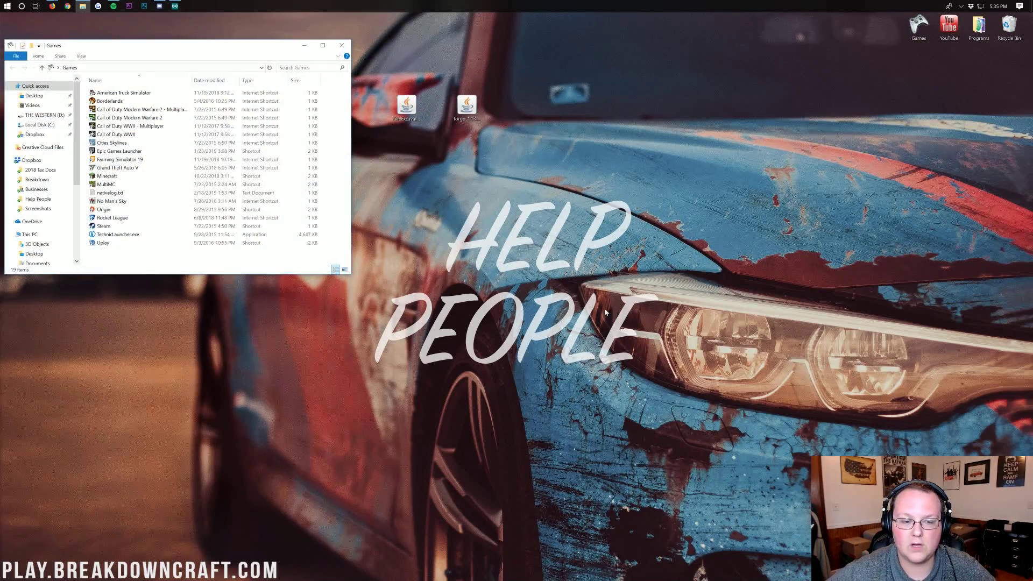
pyautogui.doubleClick(108, 177)
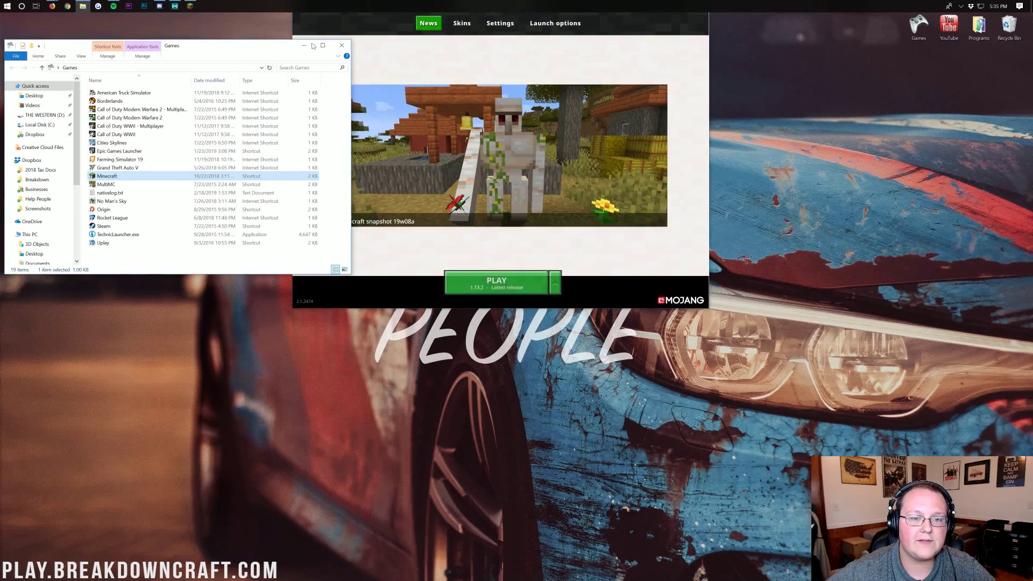
pyautogui.click(341, 46)
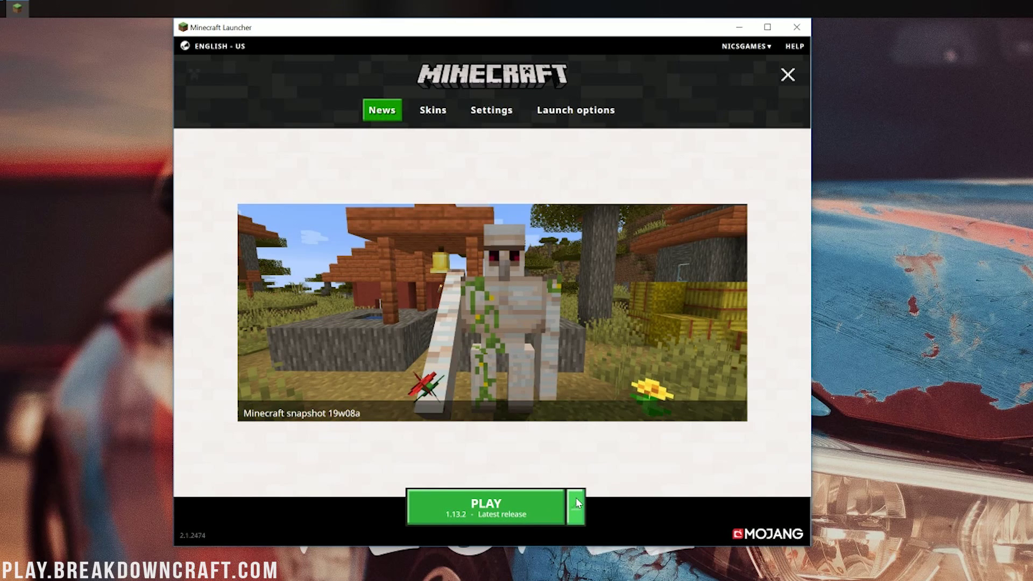
pyautogui.click(576, 501)
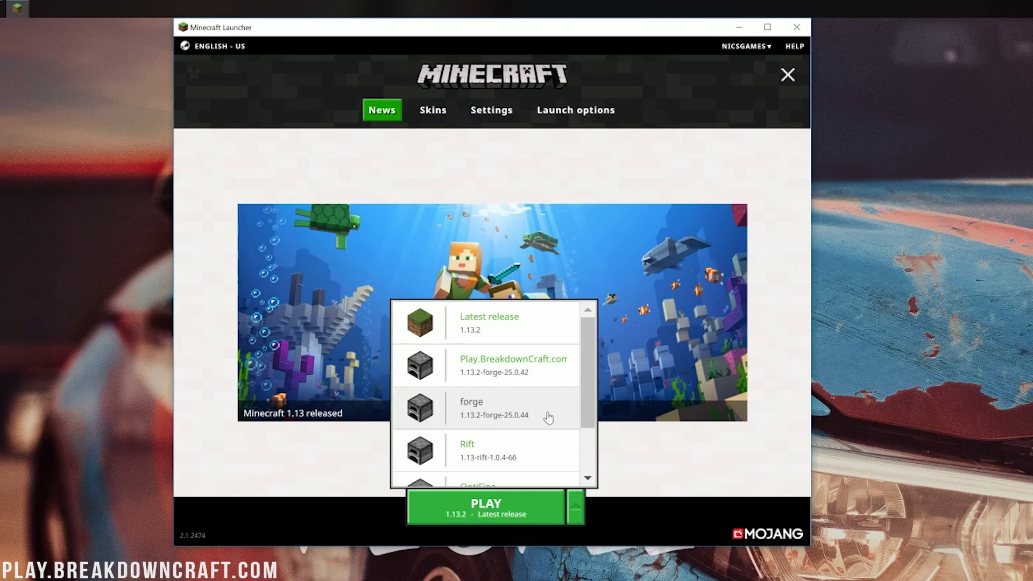
pyautogui.click(489, 415)
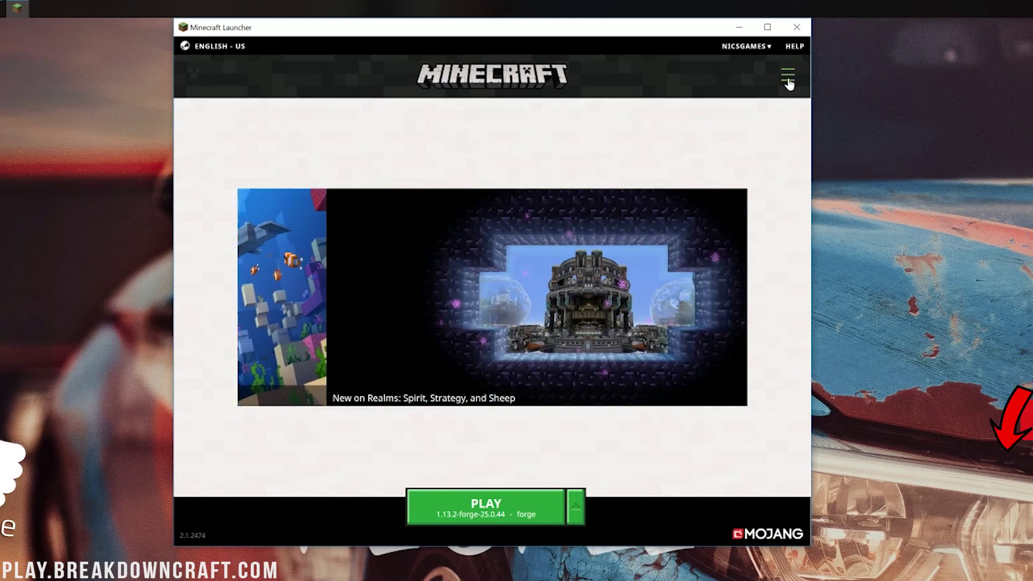
# Step: Add a new launch configuration in the launcher and name it Play.BreakdownCraft.com
pyautogui.click(788, 75)
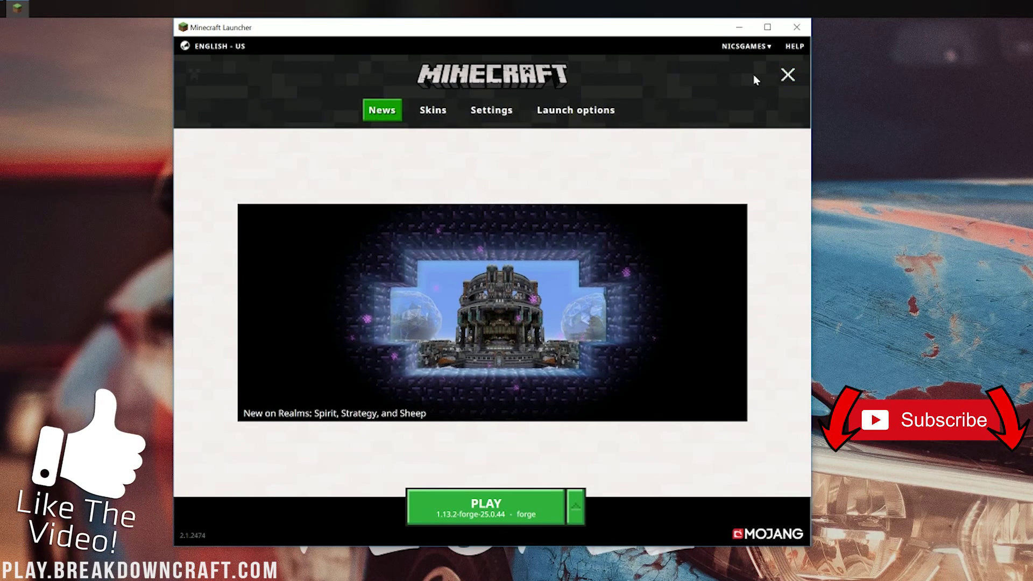
pyautogui.click(602, 110)
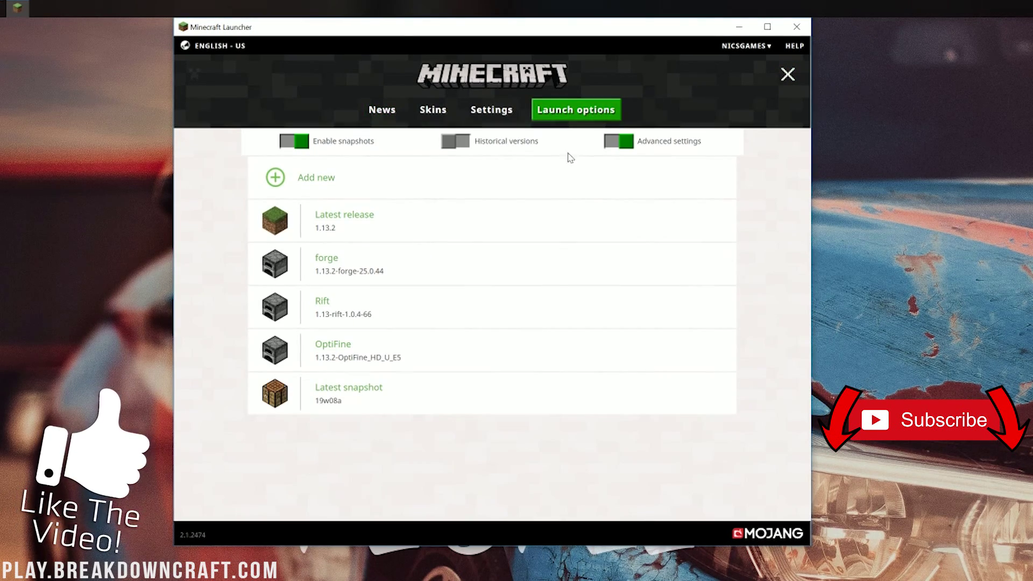
pyautogui.click(525, 176)
pyautogui.click(364, 188)
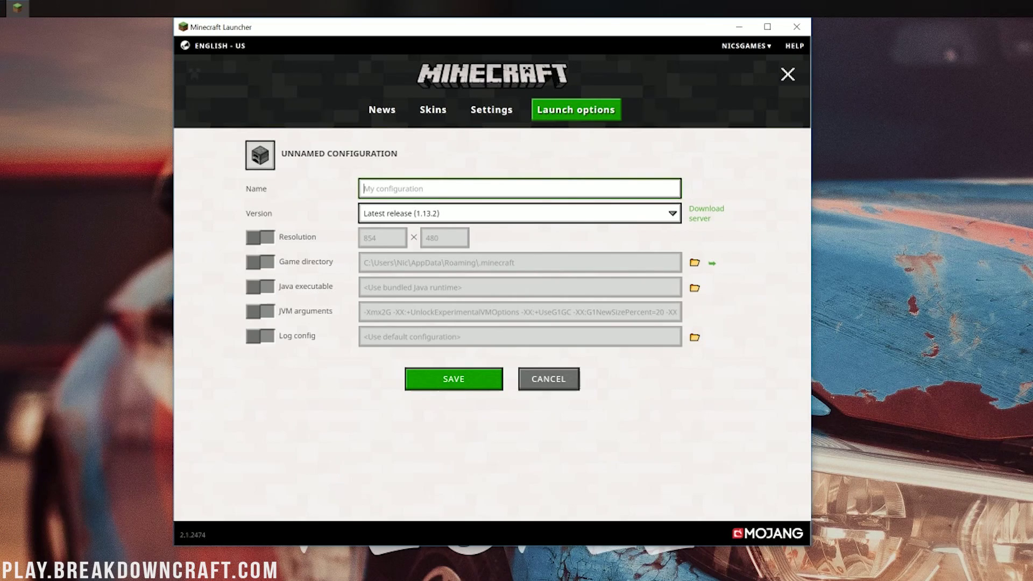
pyautogui.write('Play.B')
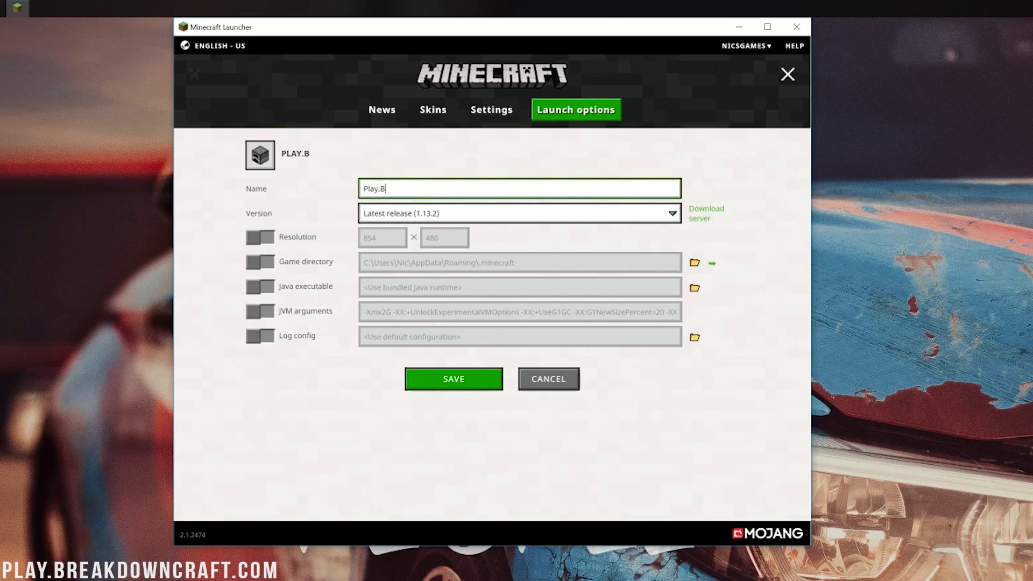
pyautogui.write('reakdownCraft.com')
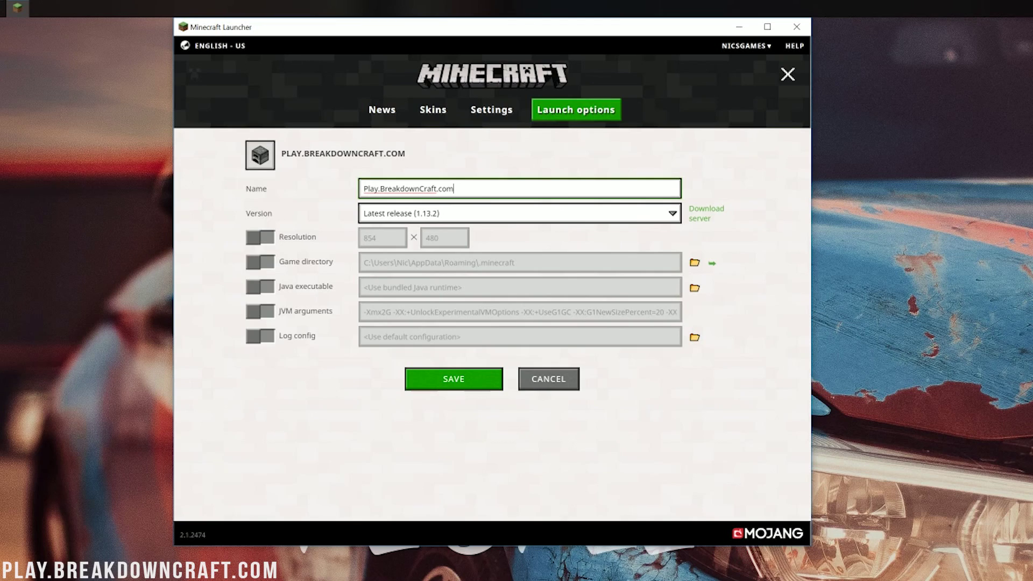
pyautogui.hotkey('ctrl', 'a')
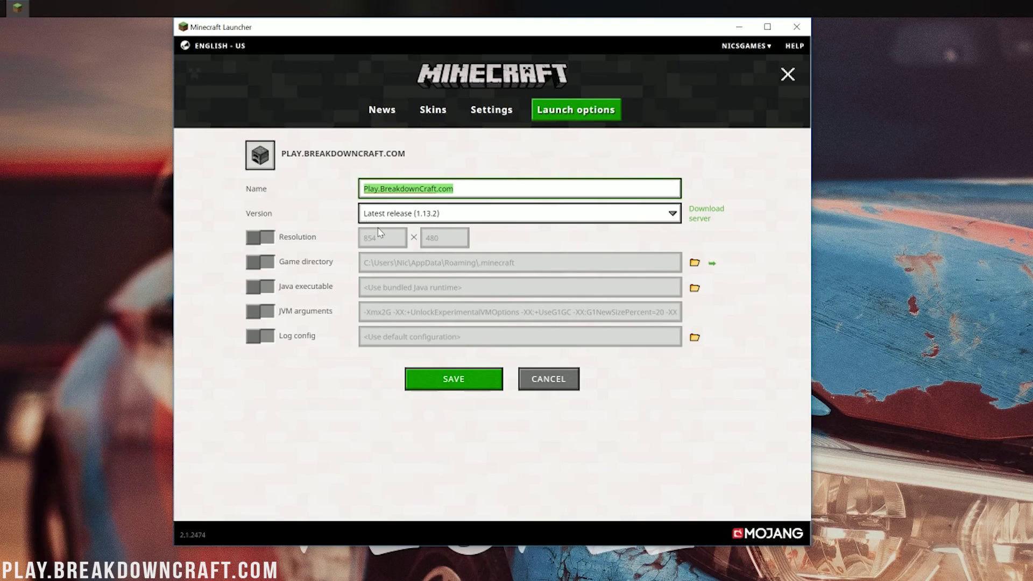
# Step: Set the configuration's version to release 1.13.2-forge-25.0.44 and its resolution to 1920 × 1080, and save it
pyautogui.click(396, 213)
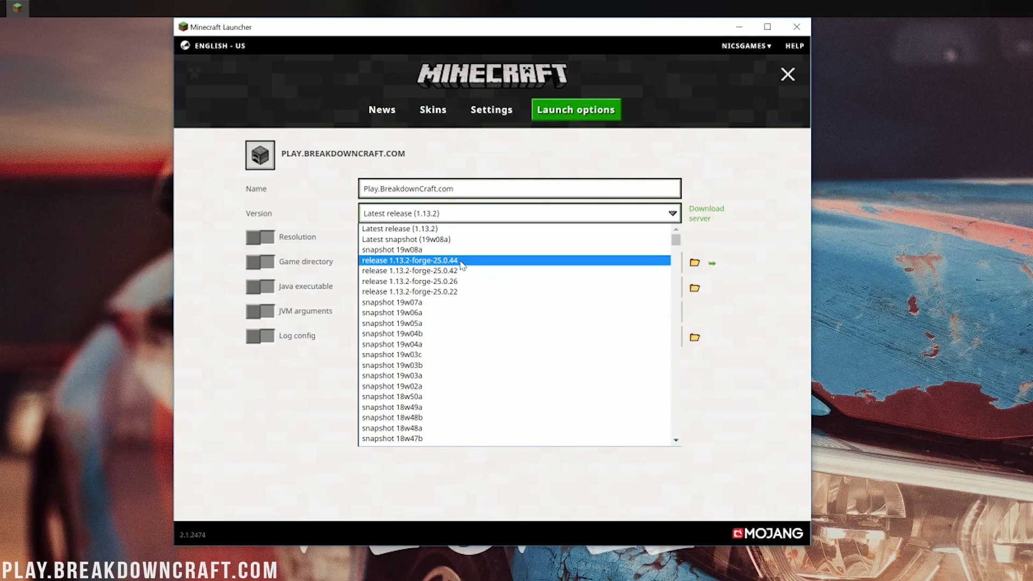
pyautogui.click(453, 262)
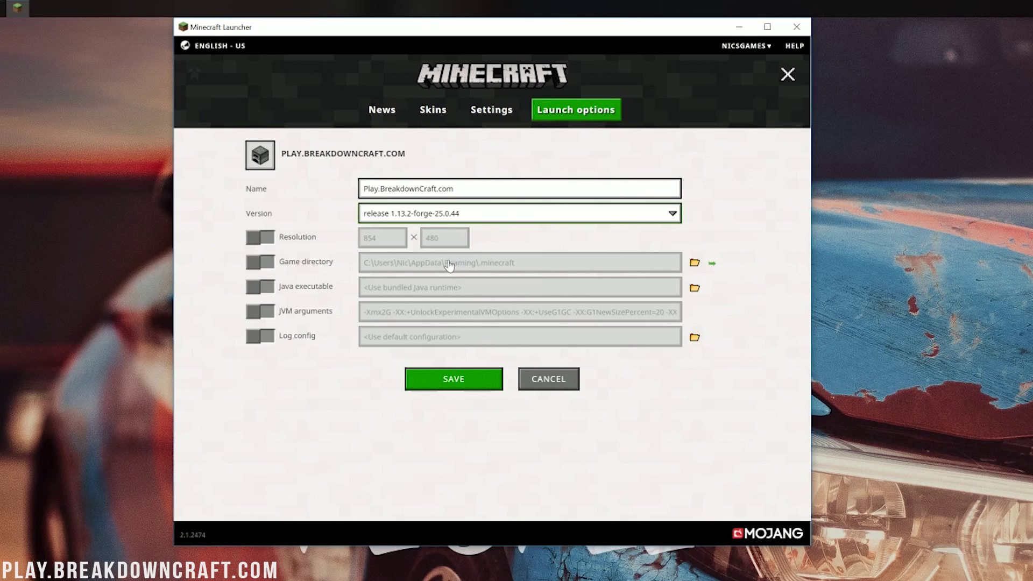
pyautogui.click(283, 240)
pyautogui.write('1920')
pyautogui.press('Tab')
pyautogui.write('1080')
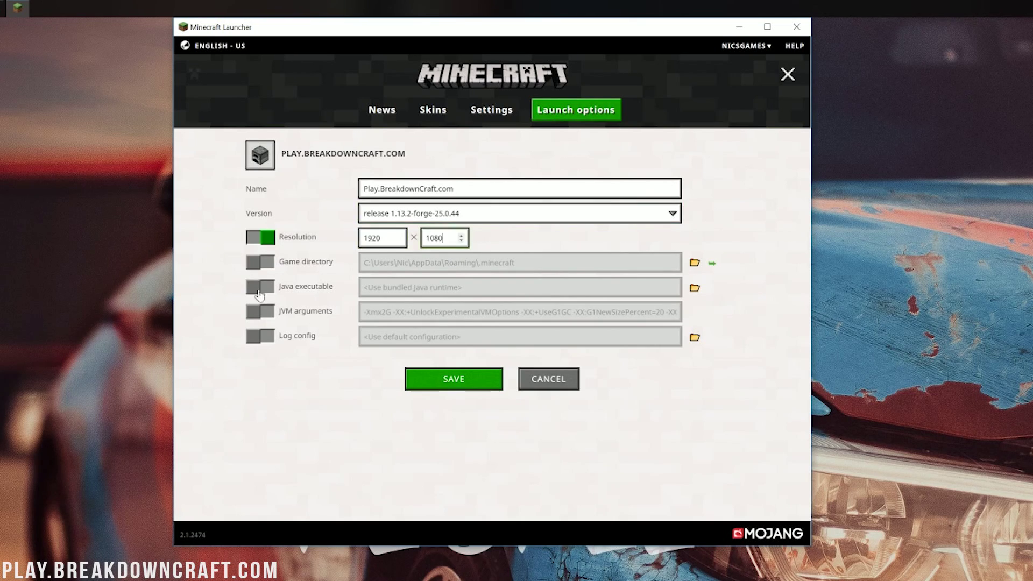
pyautogui.click(450, 379)
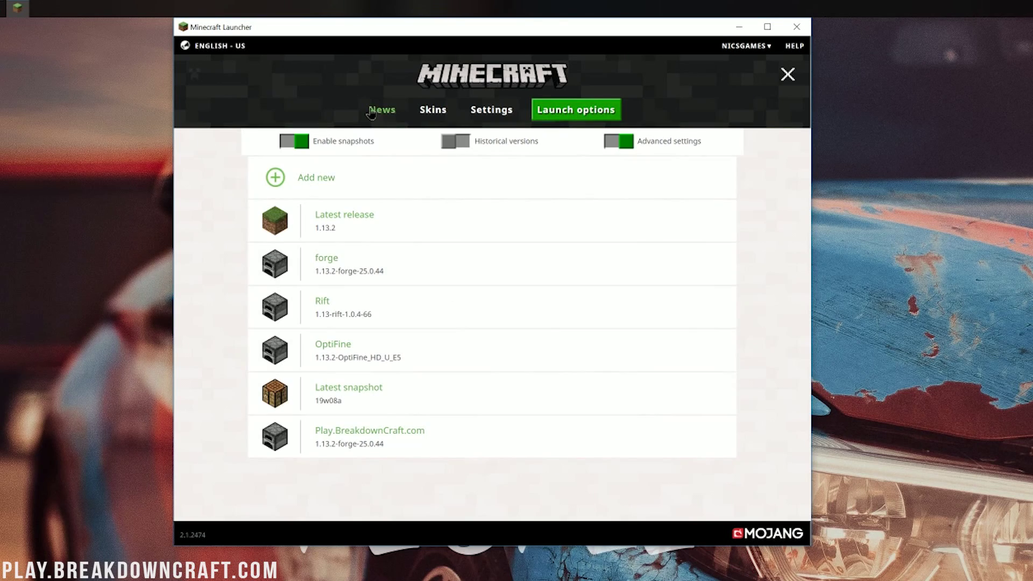
# Step: Select the Play.BreakdownCraft.com profile for play and launch the game with it
pyautogui.click(380, 119)
pyautogui.click(573, 496)
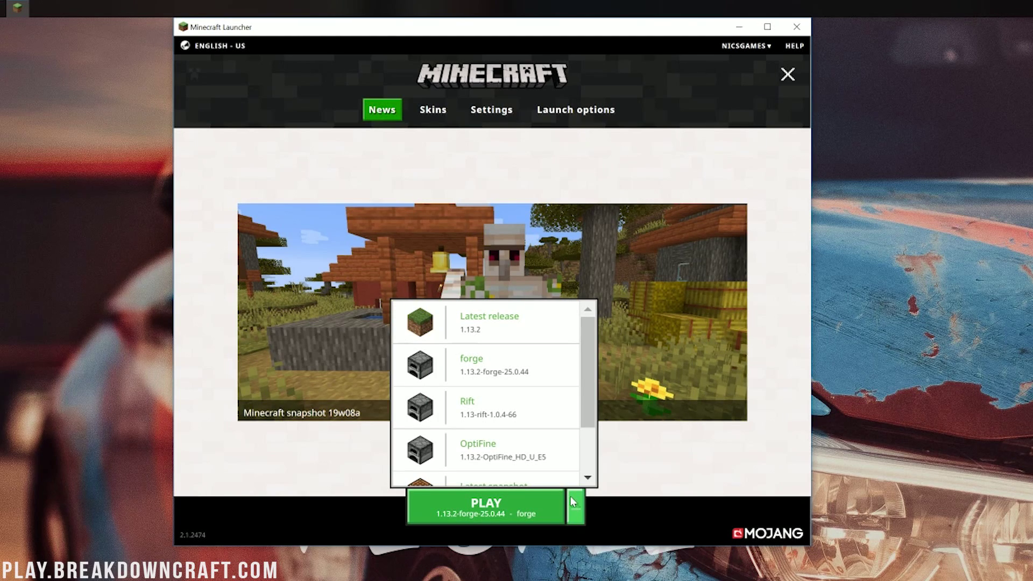
pyautogui.scroll(-1, 529, 413)
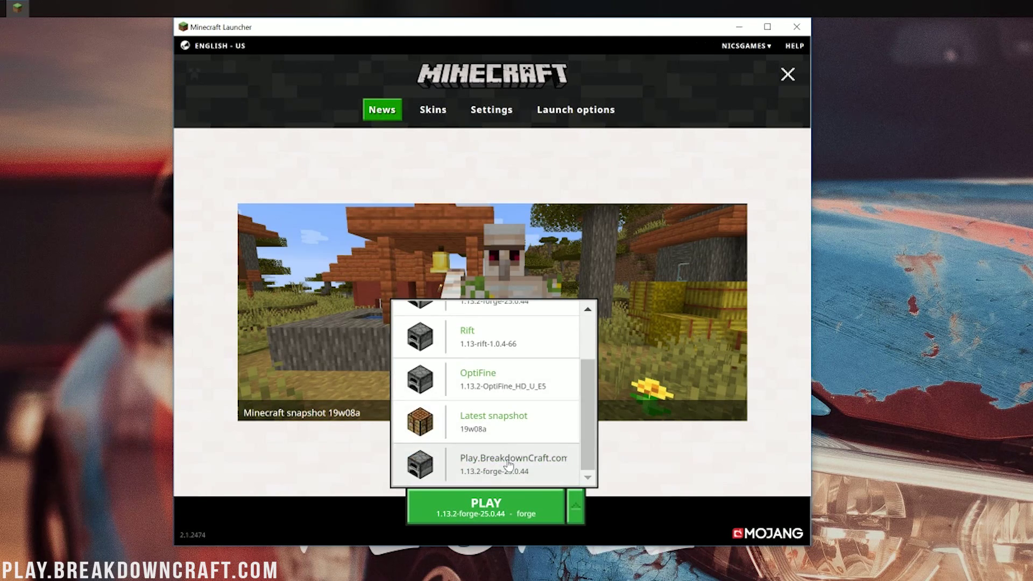
pyautogui.click(541, 472)
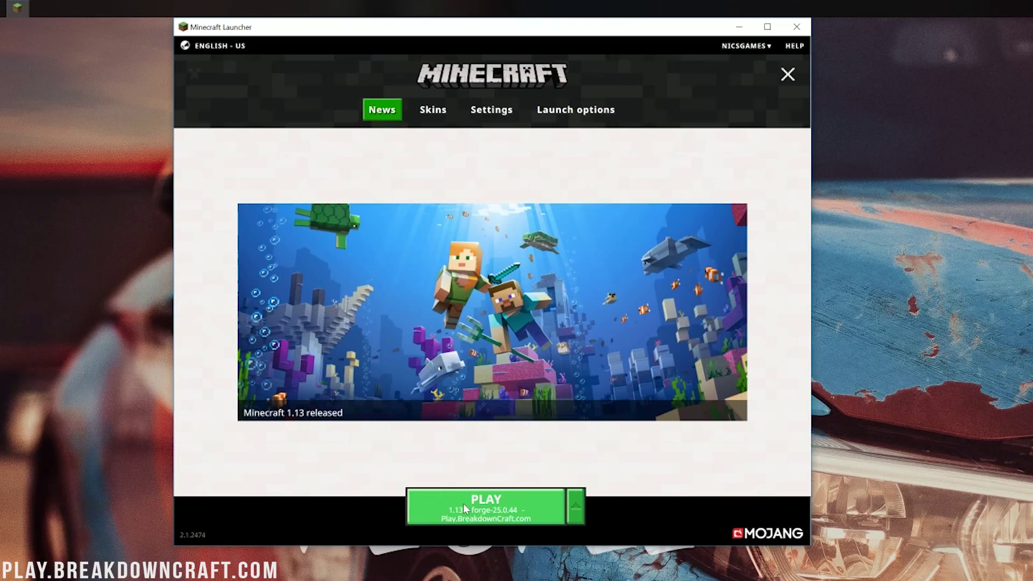
pyautogui.click(463, 503)
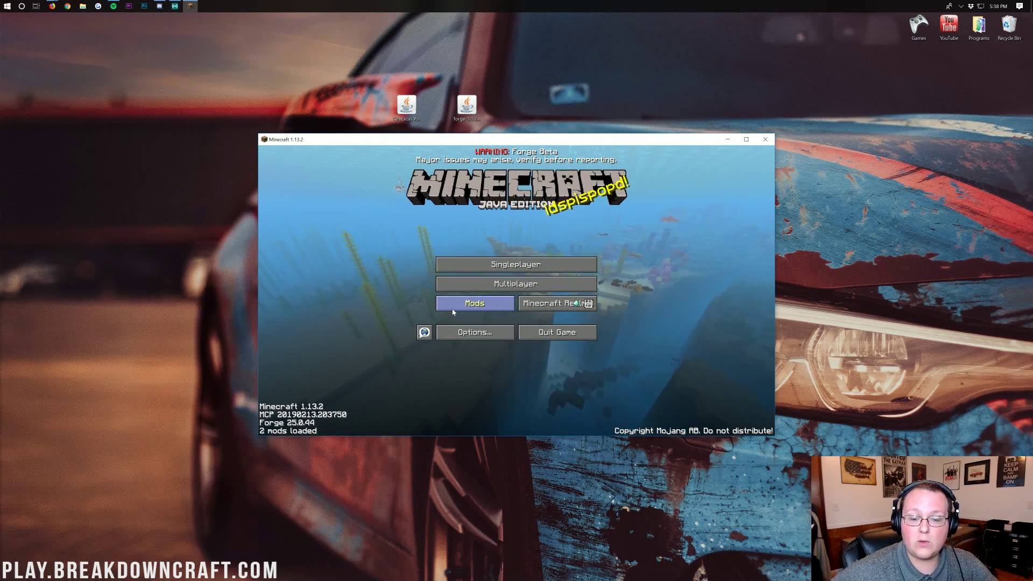
# Step: View the Ore Excavation entry in the game's list of installed mods and return to the title screen
pyautogui.click(455, 305)
pyautogui.click(295, 204)
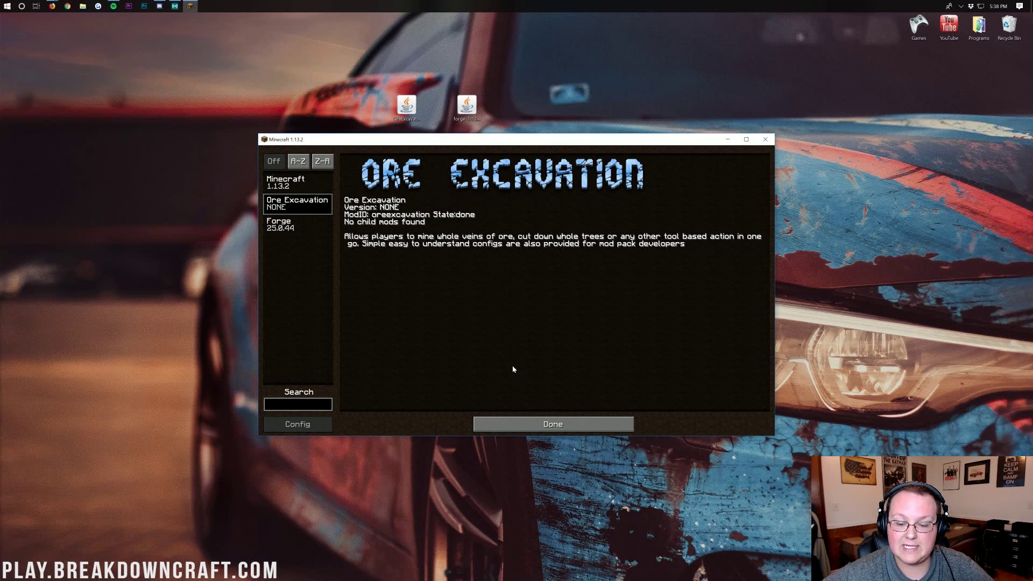
pyautogui.click(530, 423)
# Step: Check the OreExcavation key bindings in the game's control settings
pyautogui.click(486, 334)
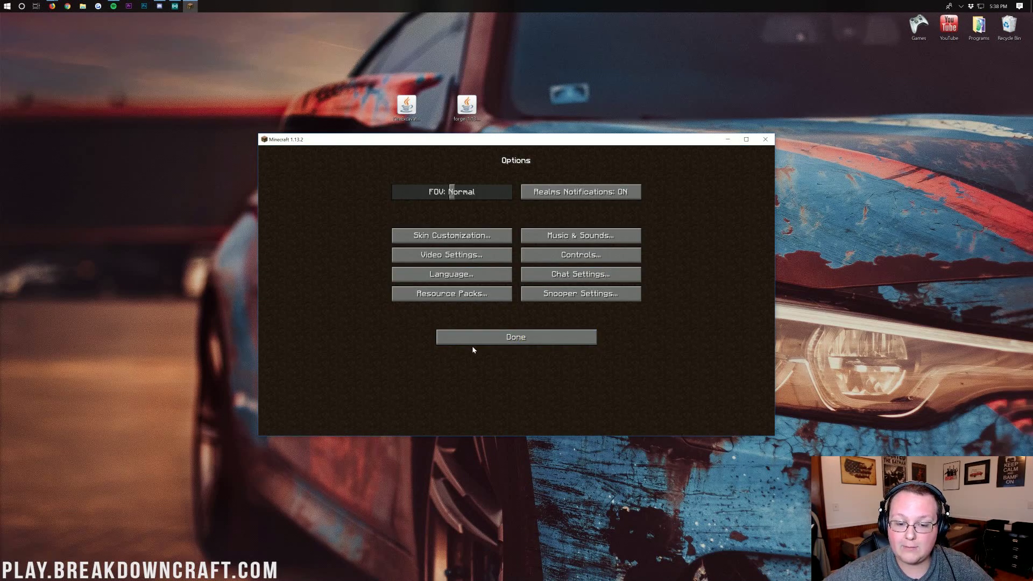
pyautogui.click(565, 257)
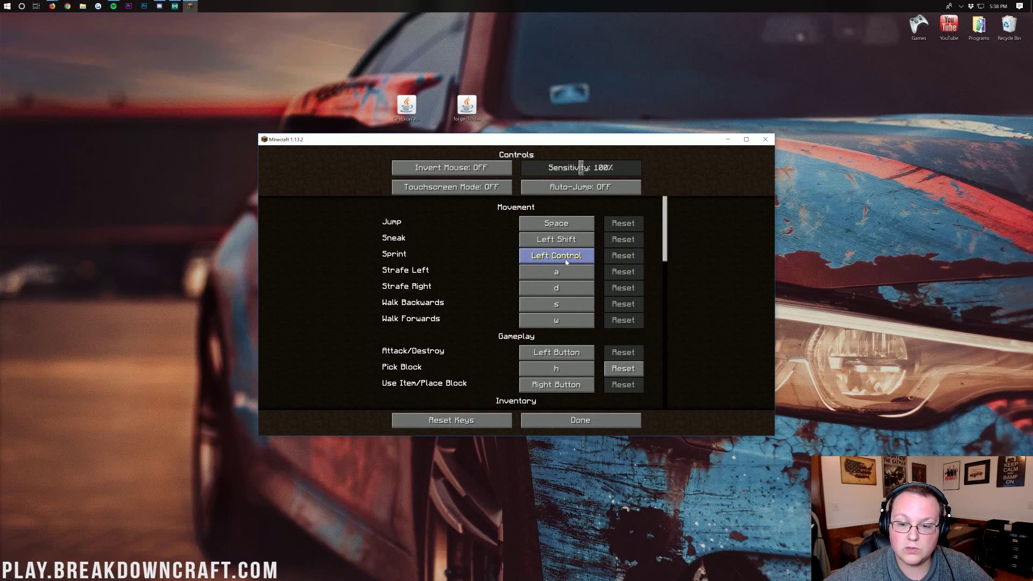
pyautogui.scroll(-10, 479, 262)
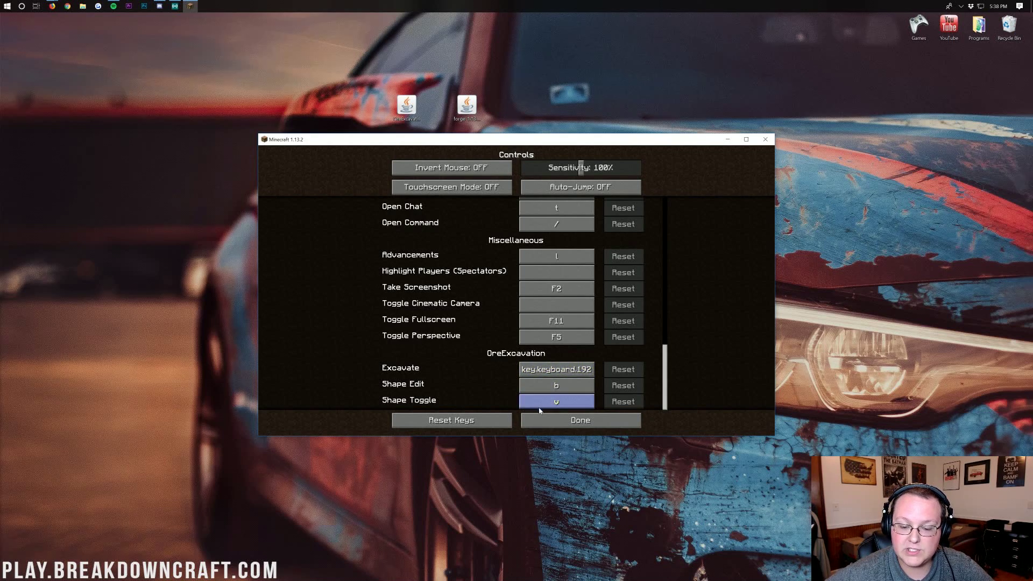
pyautogui.click(540, 417)
pyautogui.click(506, 337)
pyautogui.click(484, 326)
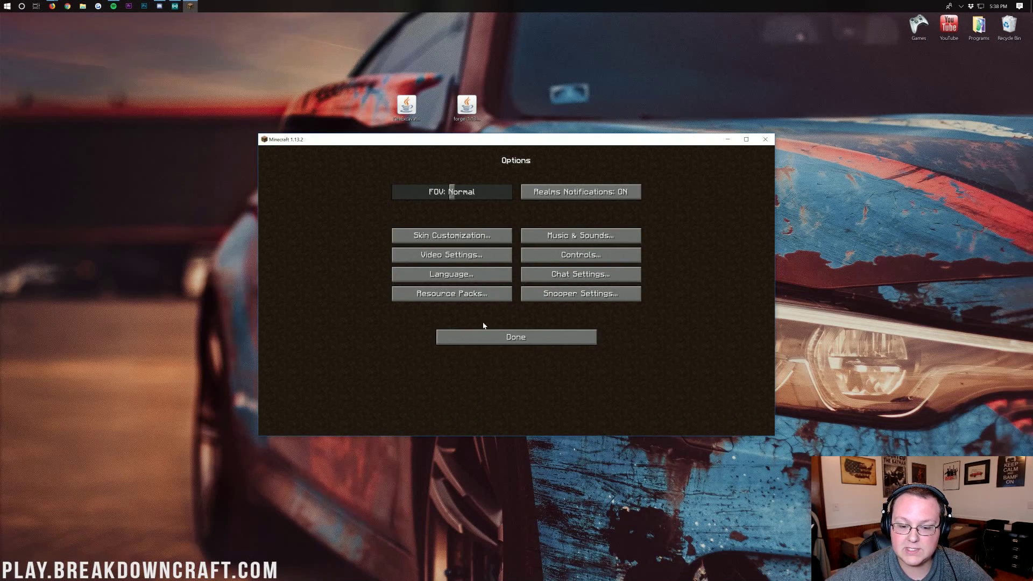
# Step: Rebind the OreExcavation Excavate control to Caps Lock and leave the control settings
pyautogui.click(581, 254)
pyautogui.scroll(-15, 547, 280)
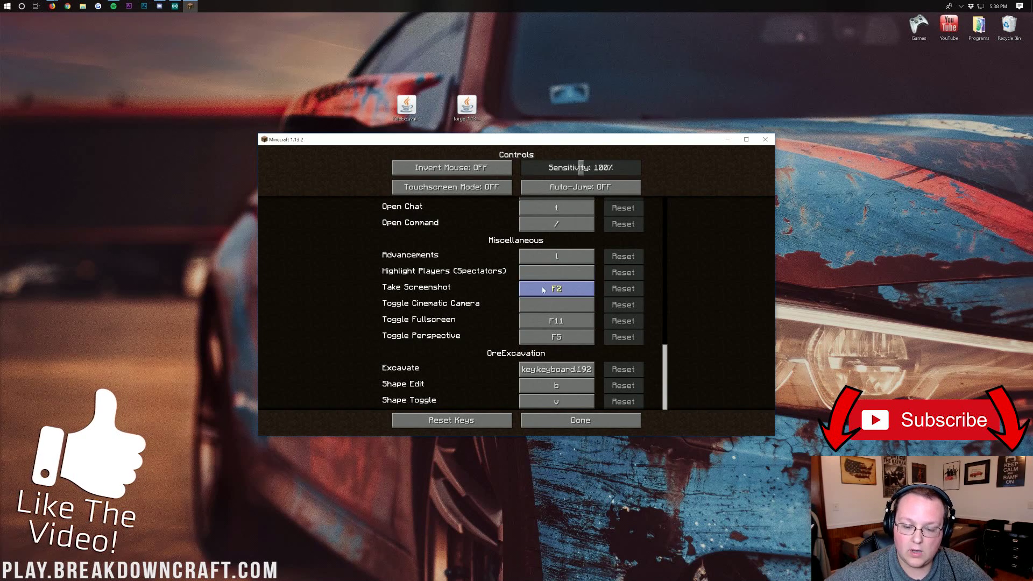
pyautogui.click(539, 370)
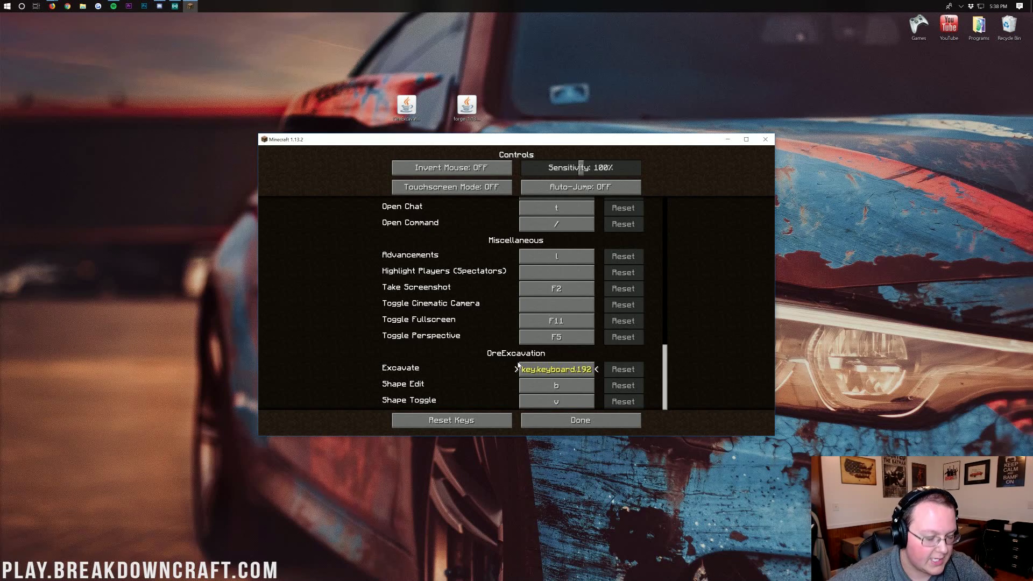
pyautogui.press('`')
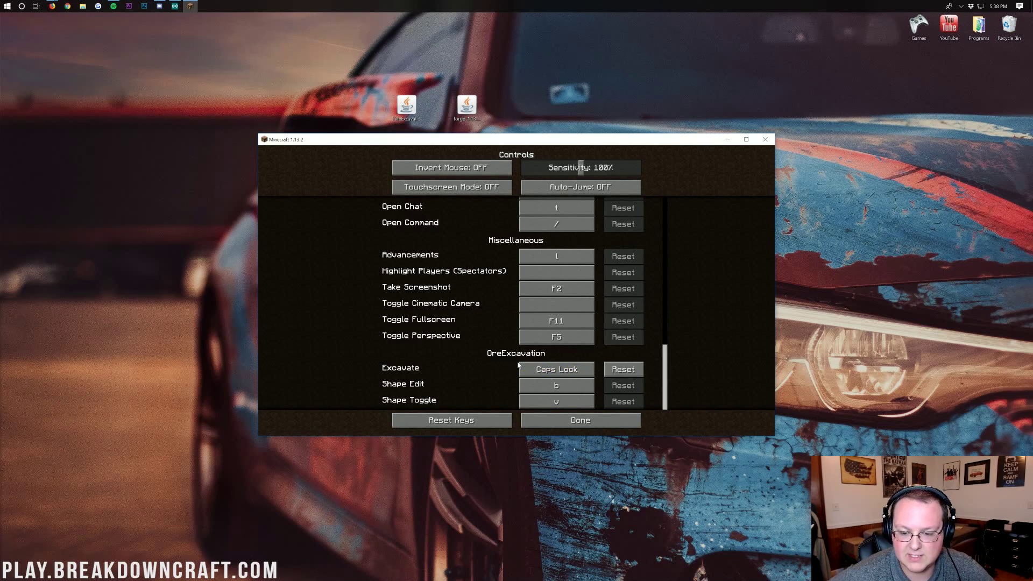
pyautogui.click(560, 420)
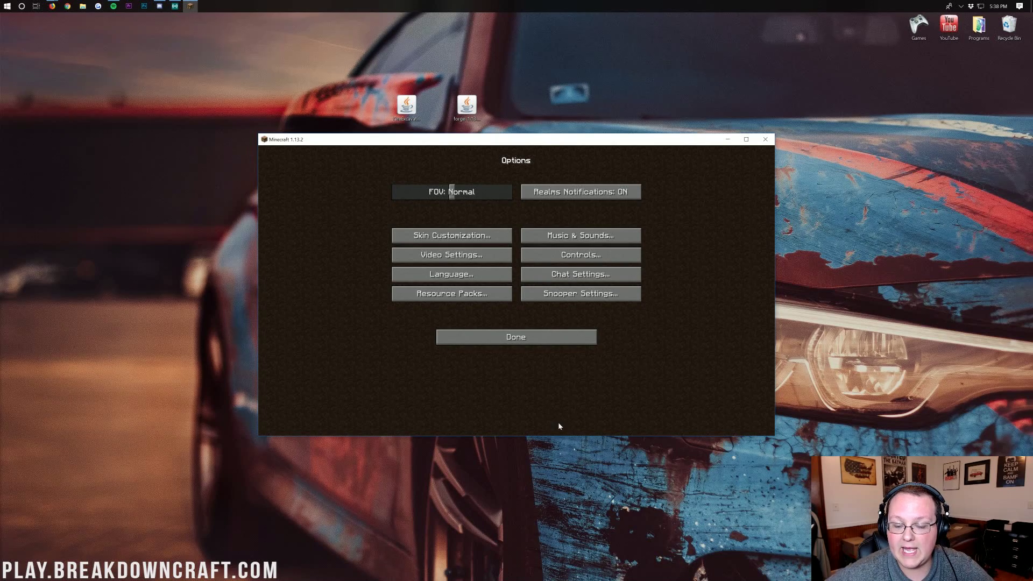
# Step: Leave the options, load the first singleplayer world in the list and walk out onto the open grass
pyautogui.click(536, 340)
pyautogui.click(514, 268)
pyautogui.doubleClick(469, 195)
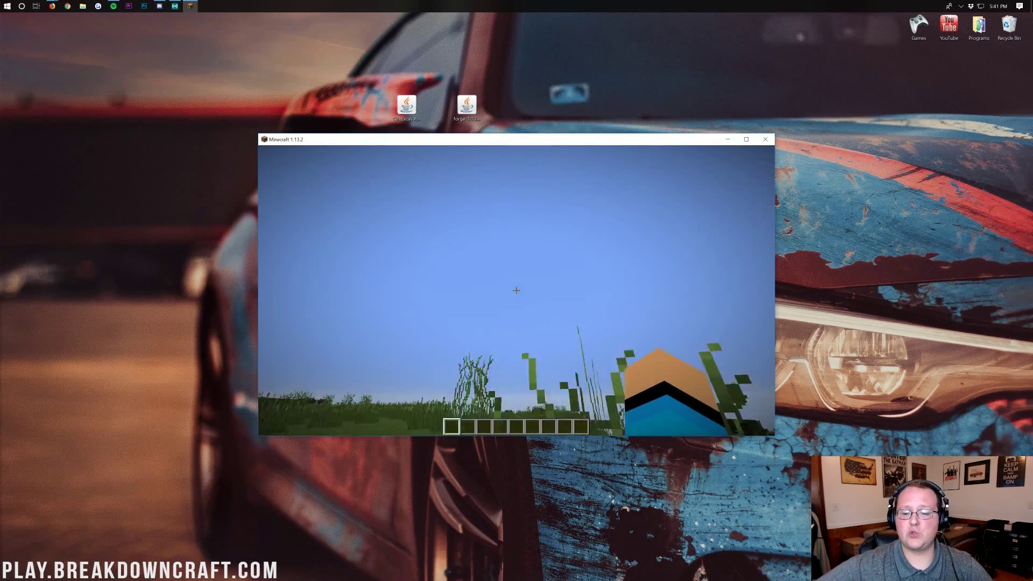
pyautogui.press('w')
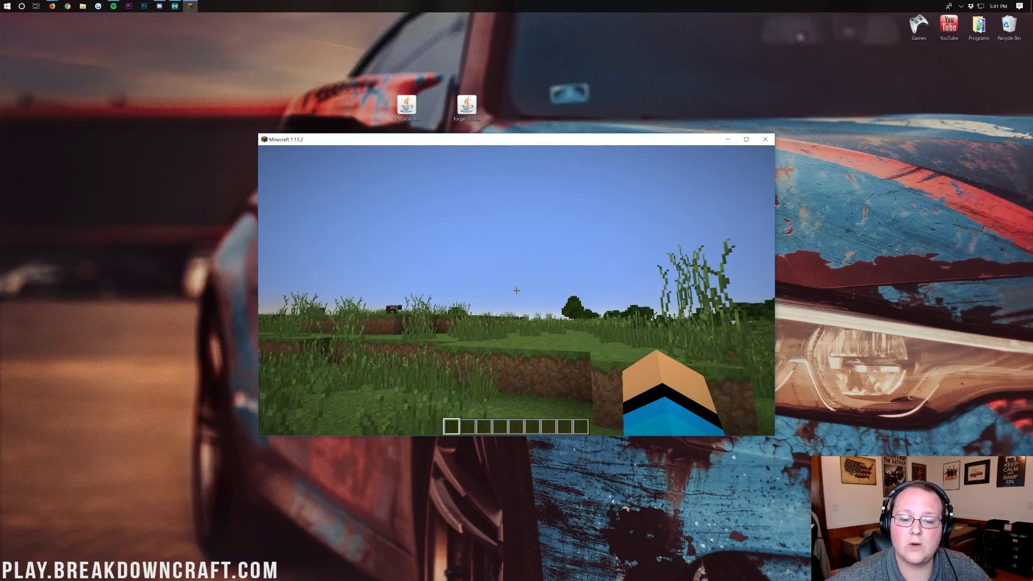
pyautogui.press('w')
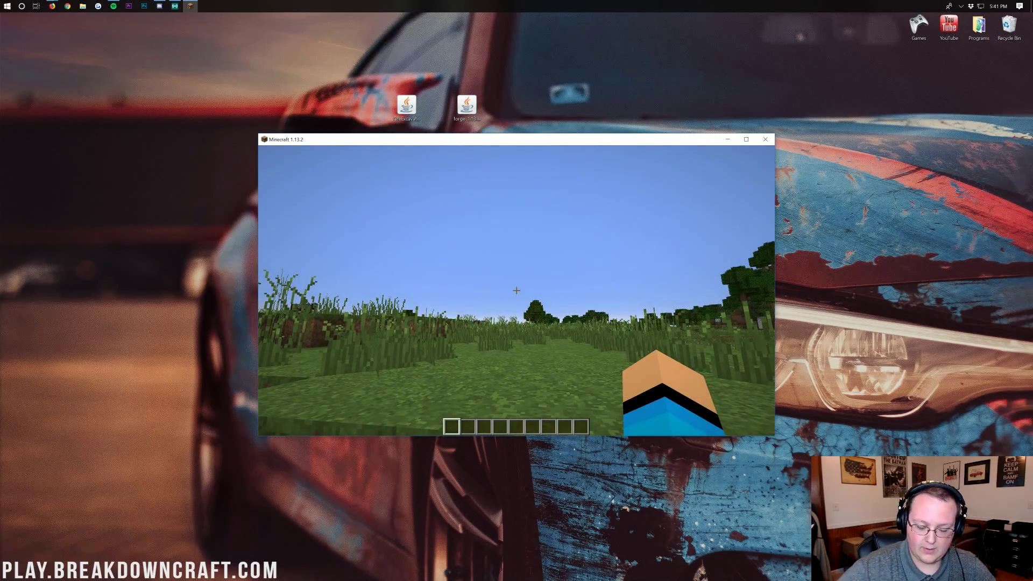
# Step: Try to switch the game mode to survival with the command /gamemode survival
pyautogui.press('/')
pyautogui.write('gamemode survival')
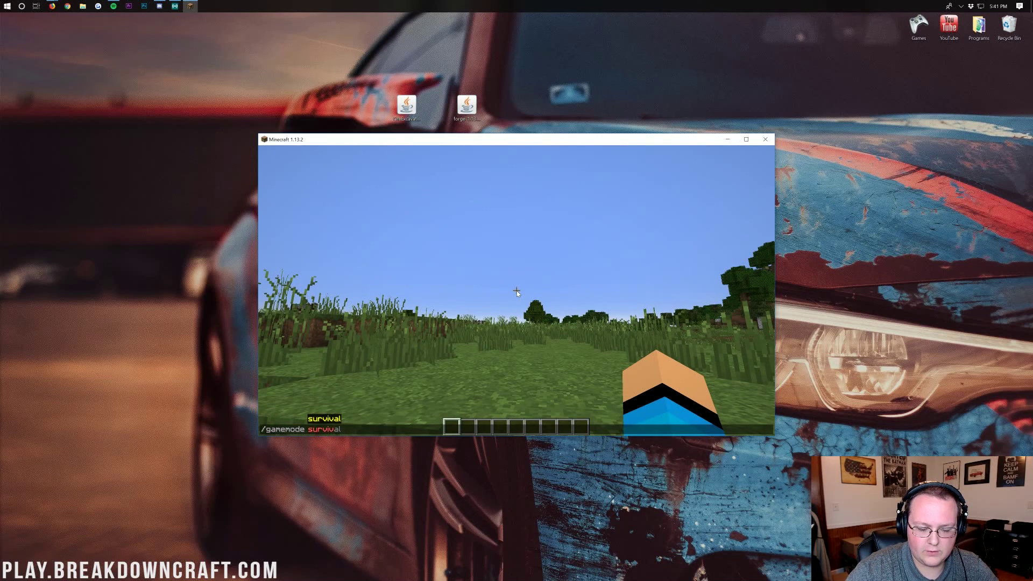
pyautogui.press('Return')
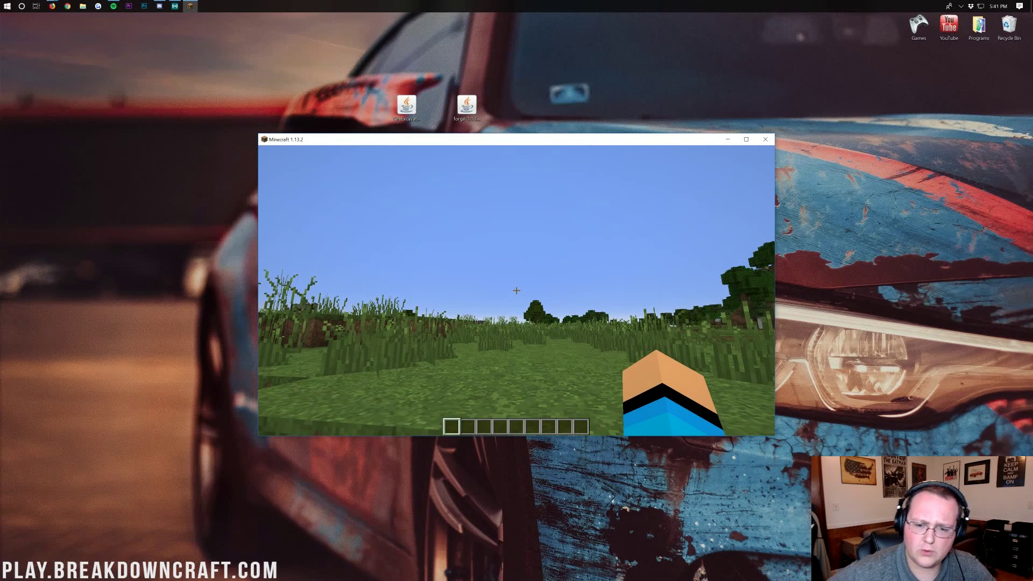
# Step: Add a diamond pickaxe to the first hotbar slot from the creative inventory and dig a tunnel down through dirt into stone
pyautogui.press('e')
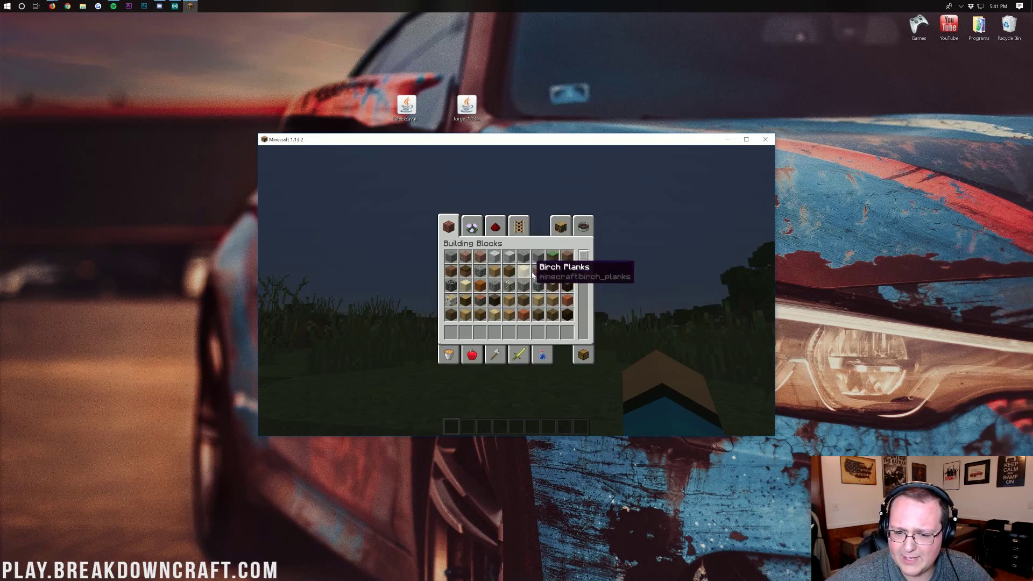
pyautogui.click(583, 226)
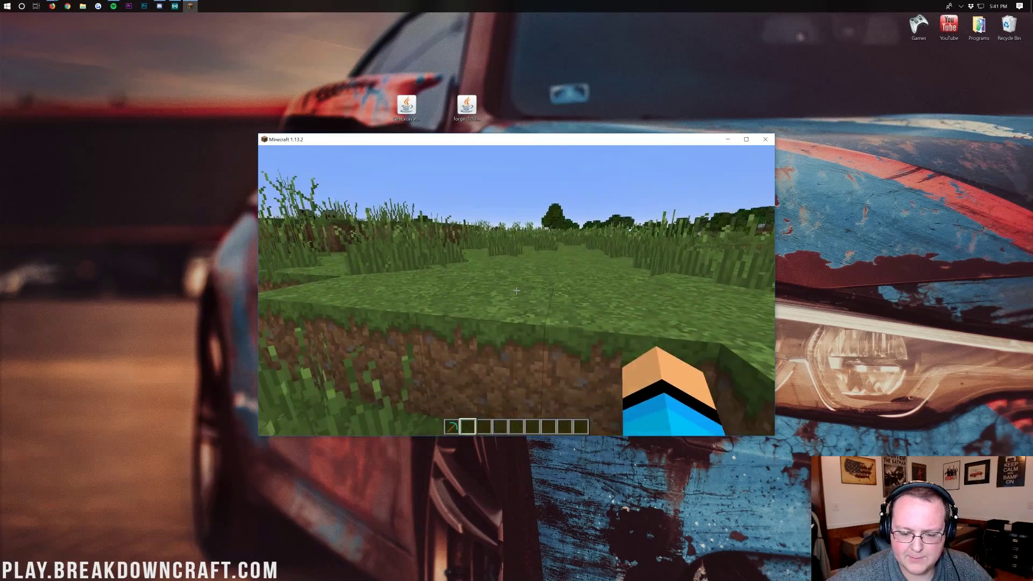
pyautogui.click(516, 290)
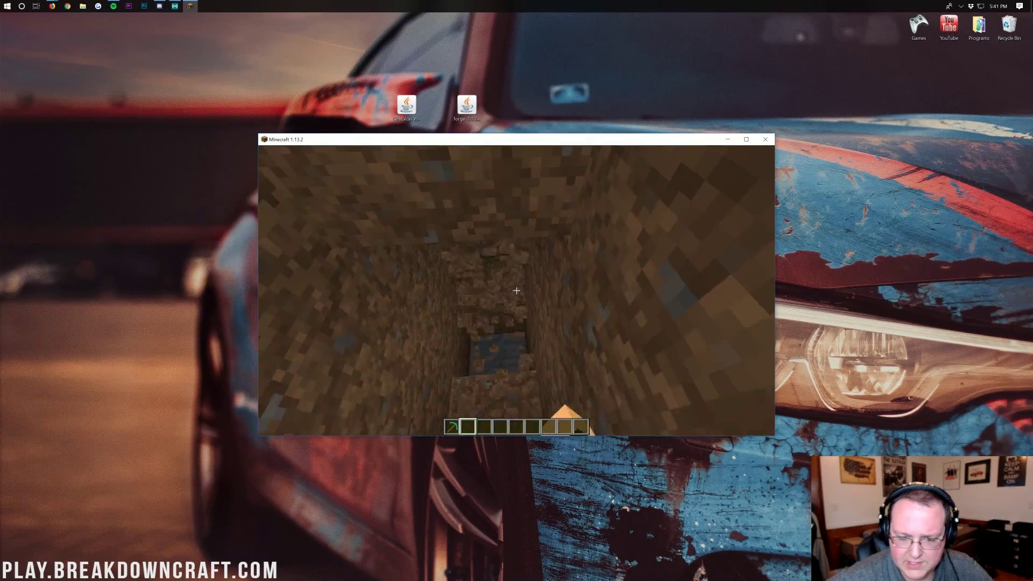
pyautogui.click(517, 290)
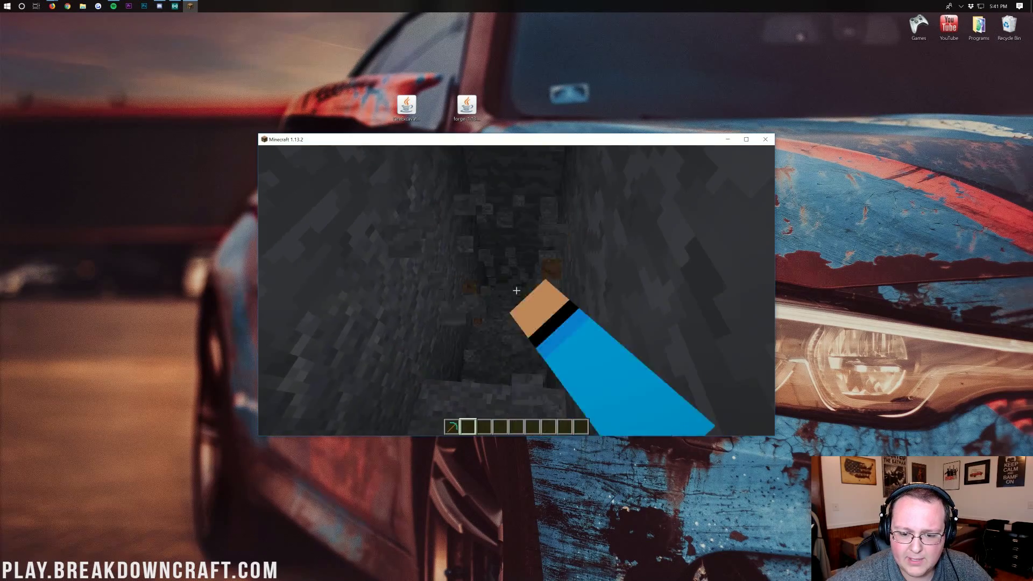
# Step: Mine the iron ore vein in the tunnel wall in survival mode with the diamond pickaxe and collect the ore
pyautogui.click(516, 290)
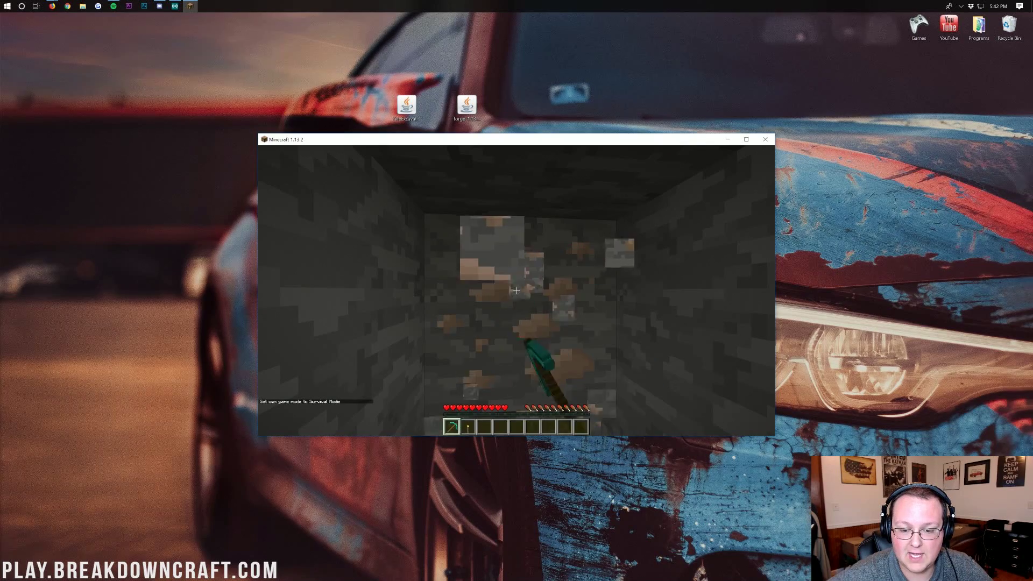
pyautogui.press('s')
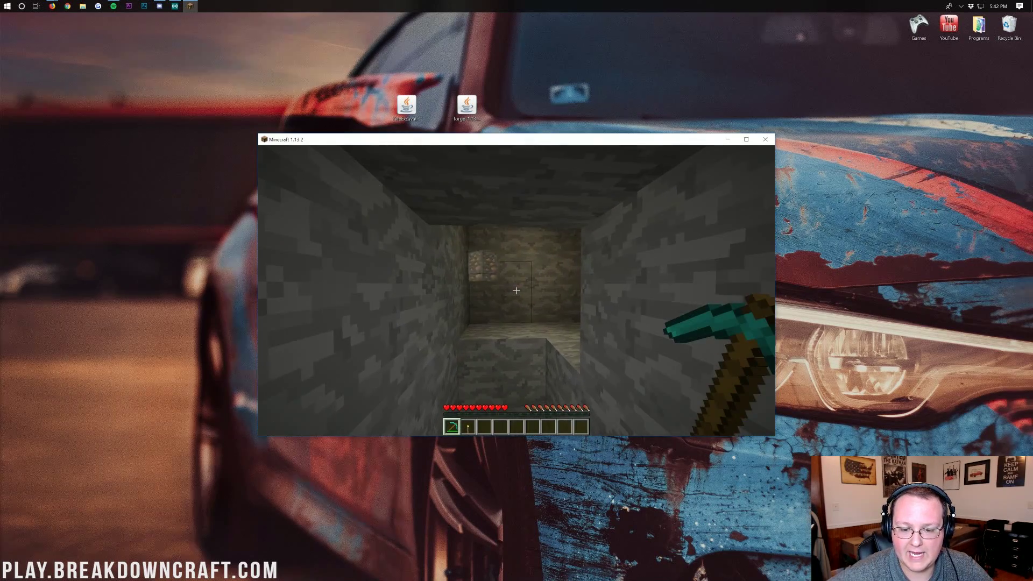
pyautogui.click(516, 291)
pyautogui.press('w')
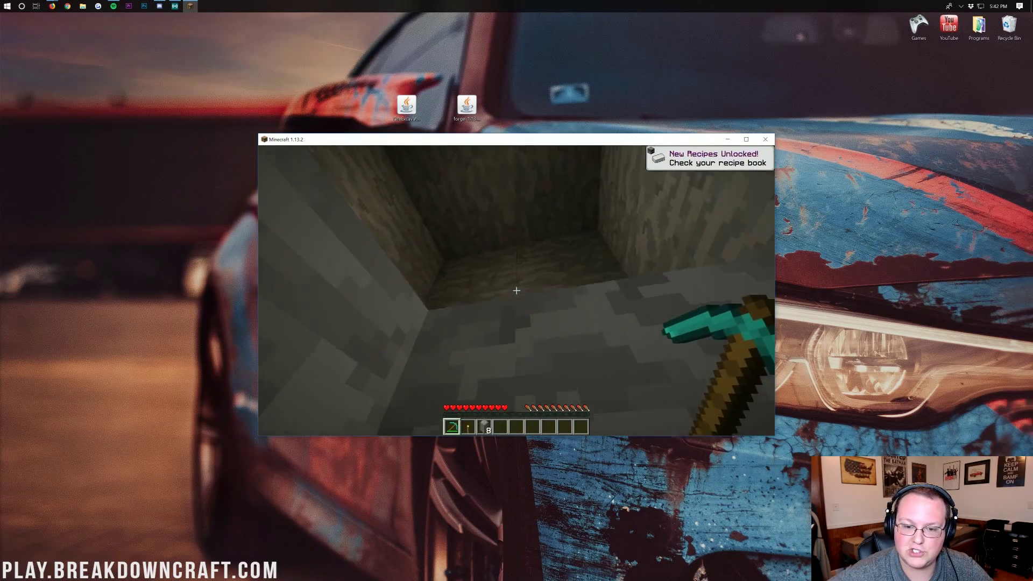
pyautogui.press('w')
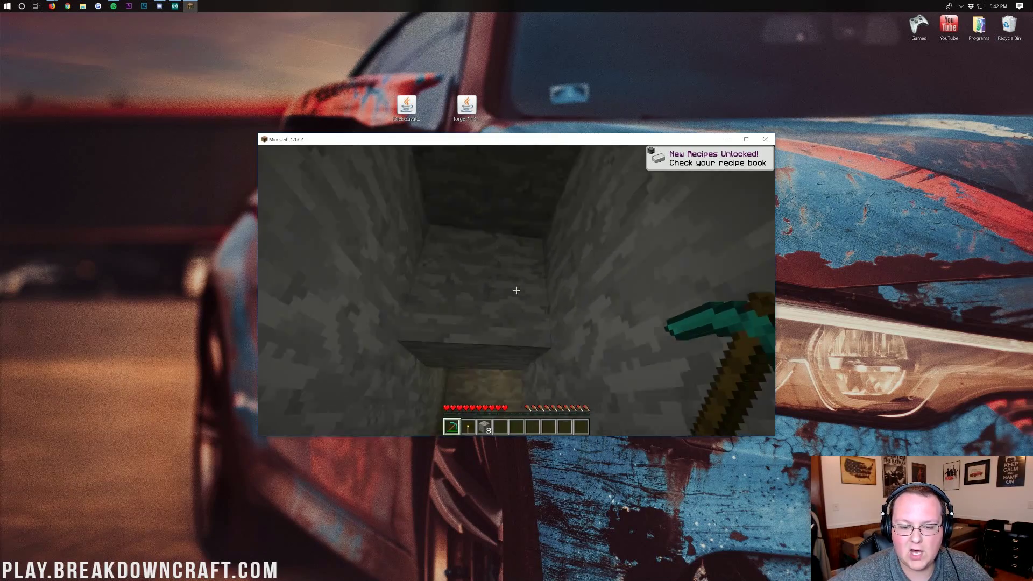
# Step: Dig through the stone blocks of the tunnel floor with the diamond pickaxe down to the coal ore
pyautogui.click(516, 290)
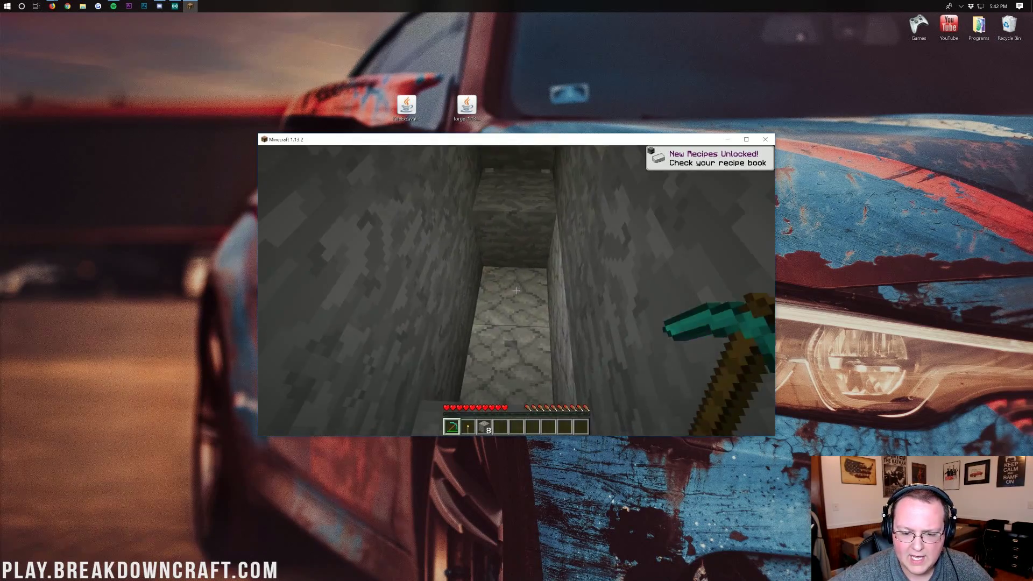
pyautogui.click(517, 291)
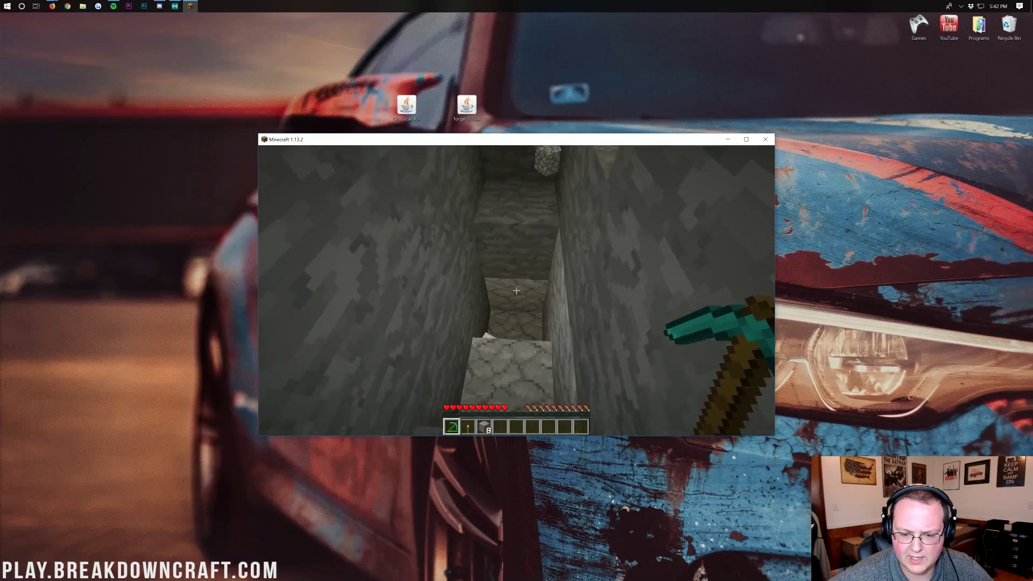
pyautogui.click(517, 291)
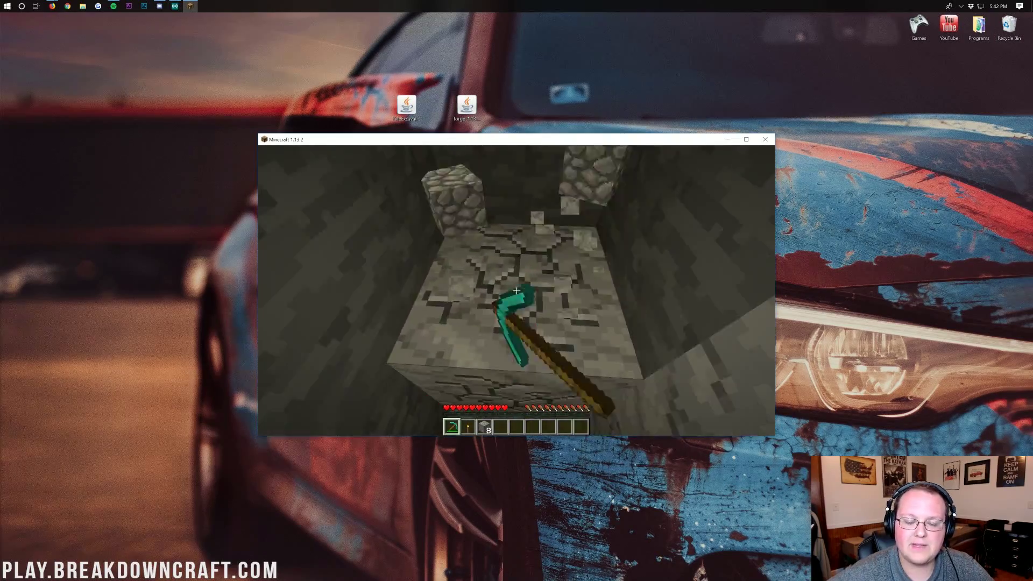
pyautogui.click(516, 290)
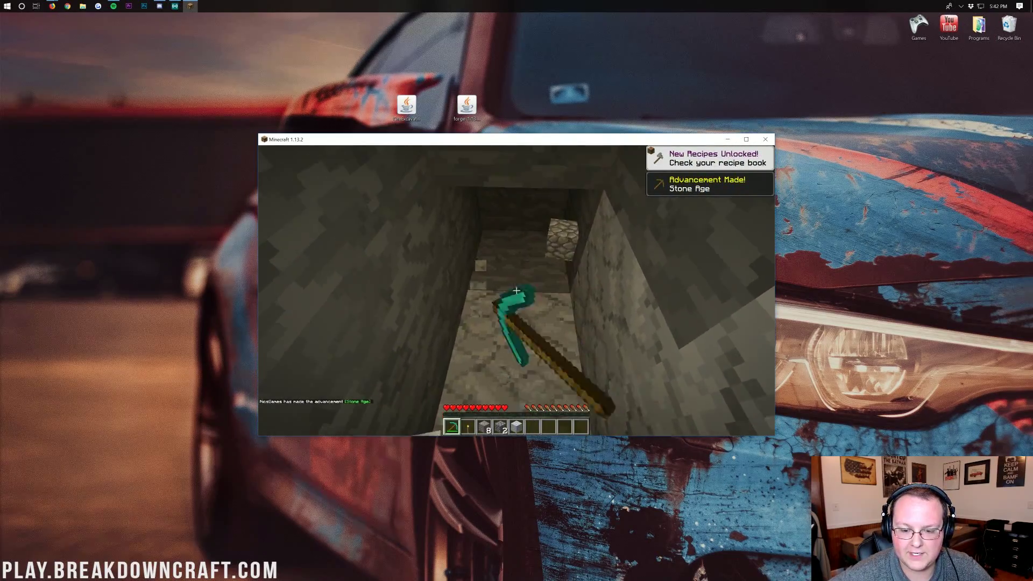
pyautogui.click(516, 290)
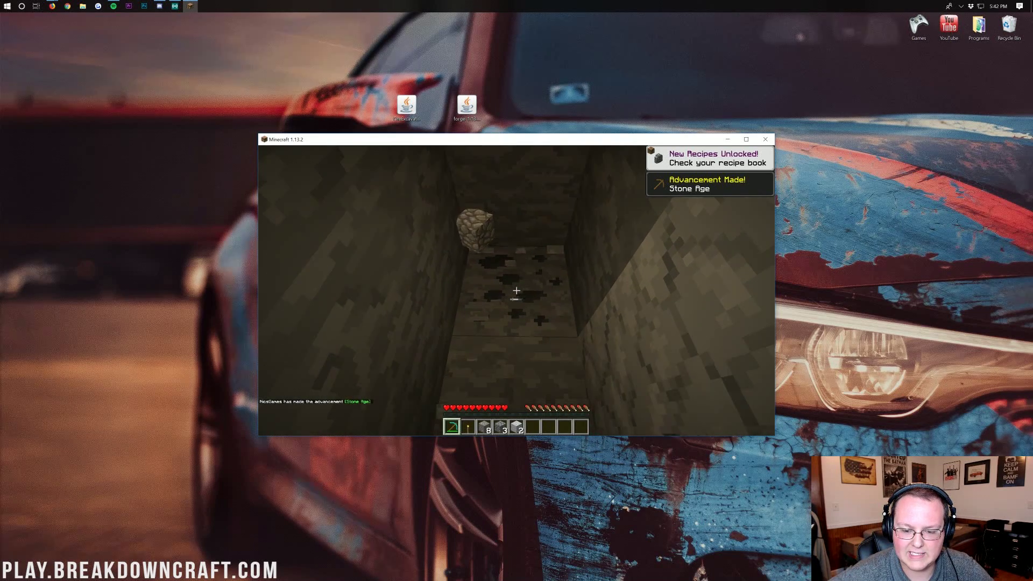
# Step: Mine the coal ore vein below the tunnel with the diamond pickaxe and dig through the surrounding stone
pyautogui.click(516, 291)
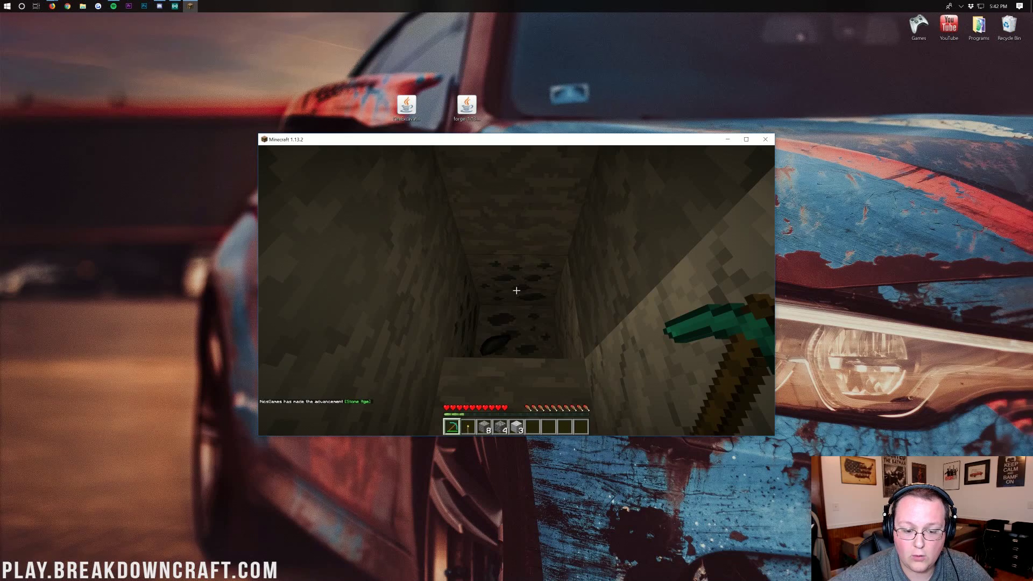
pyautogui.click(517, 290)
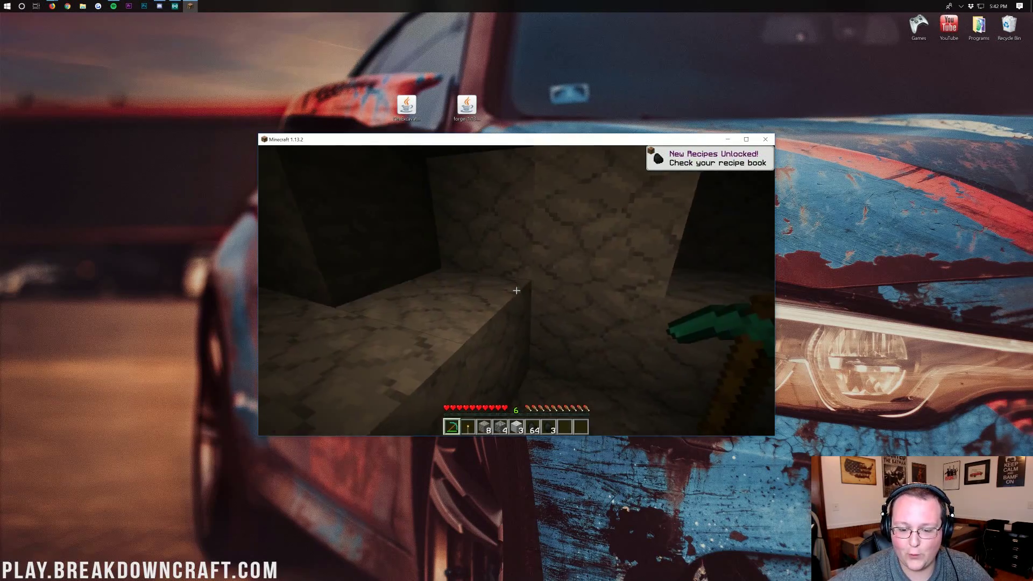
pyautogui.click(517, 291)
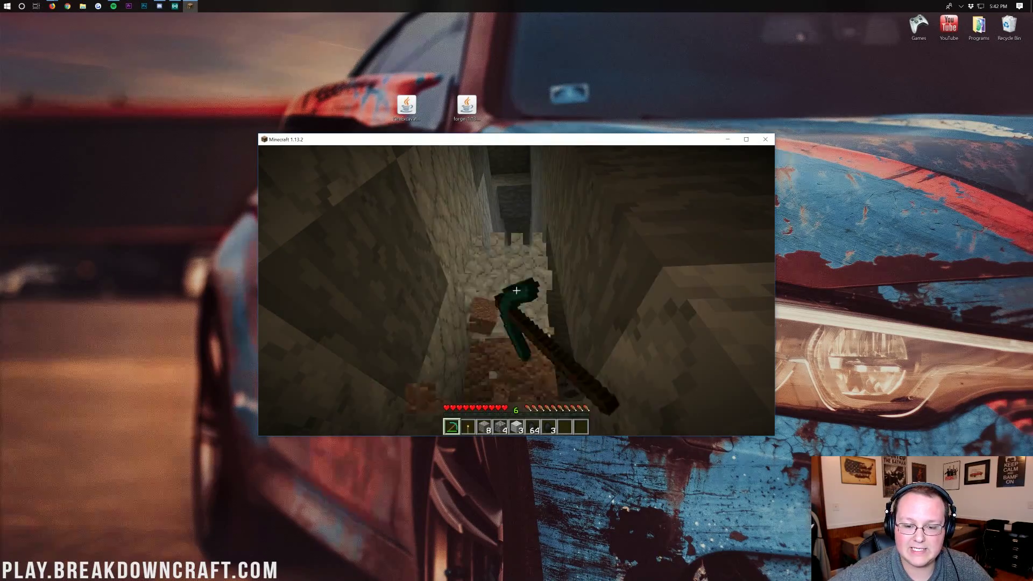
pyautogui.click(516, 291)
pyautogui.click(517, 290)
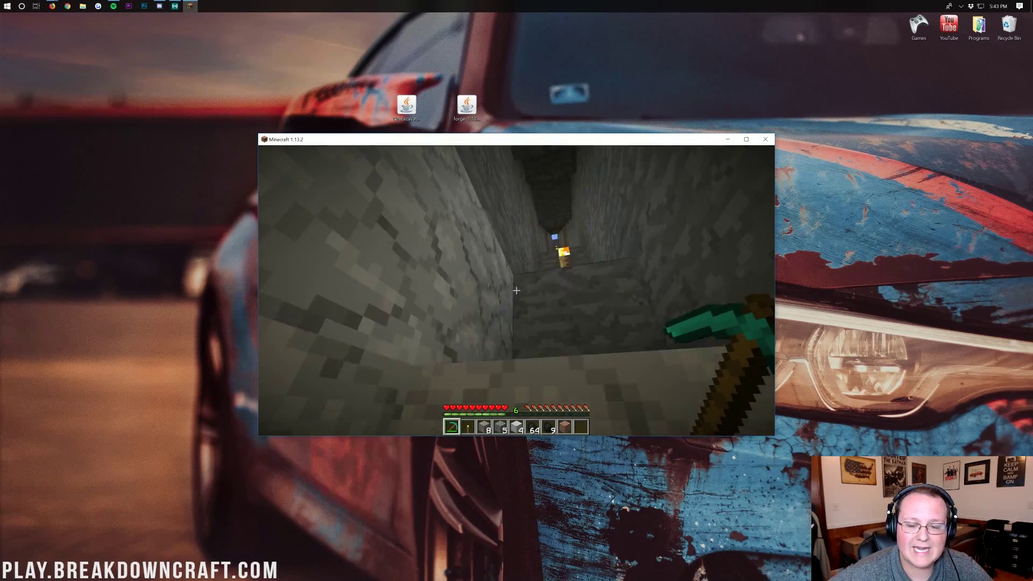
# Step: Place two cobblestone blocks in the excavated tunnel
pyautogui.moveTo(516, 291); pyautogui.dragTo(517, 291)
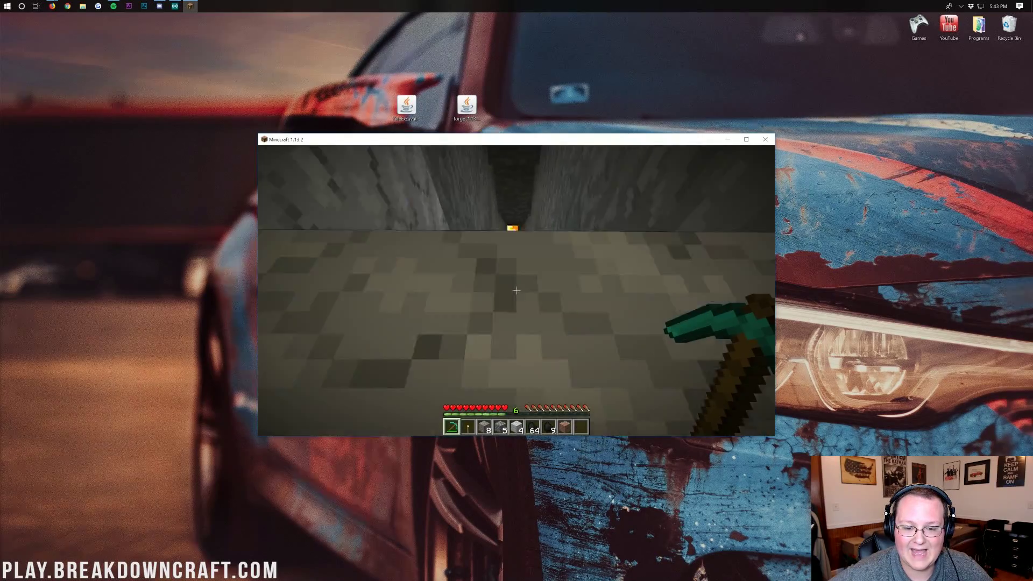
pyautogui.press('4')
pyautogui.rightClick(516, 291)
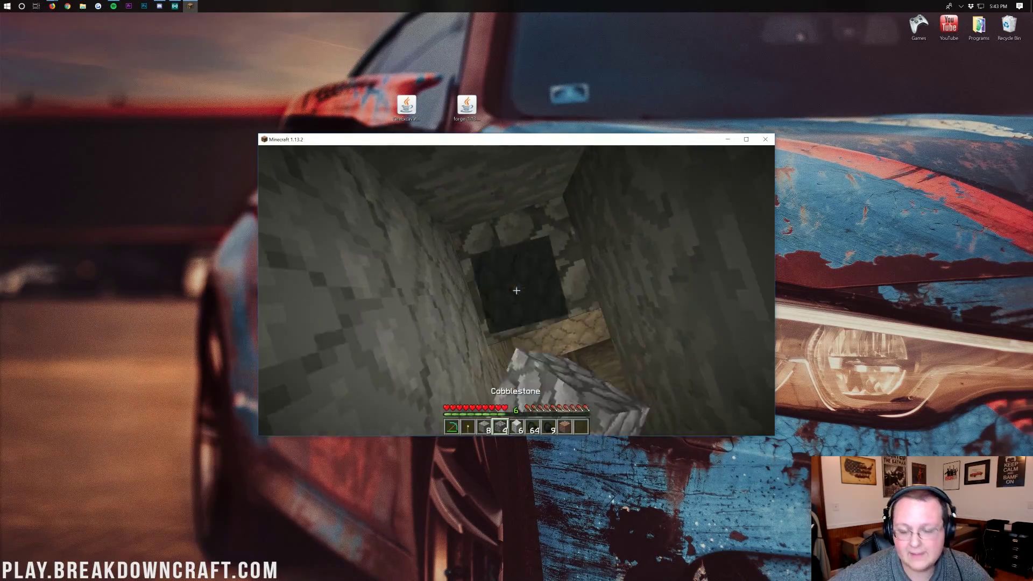
pyautogui.rightClick(516, 290)
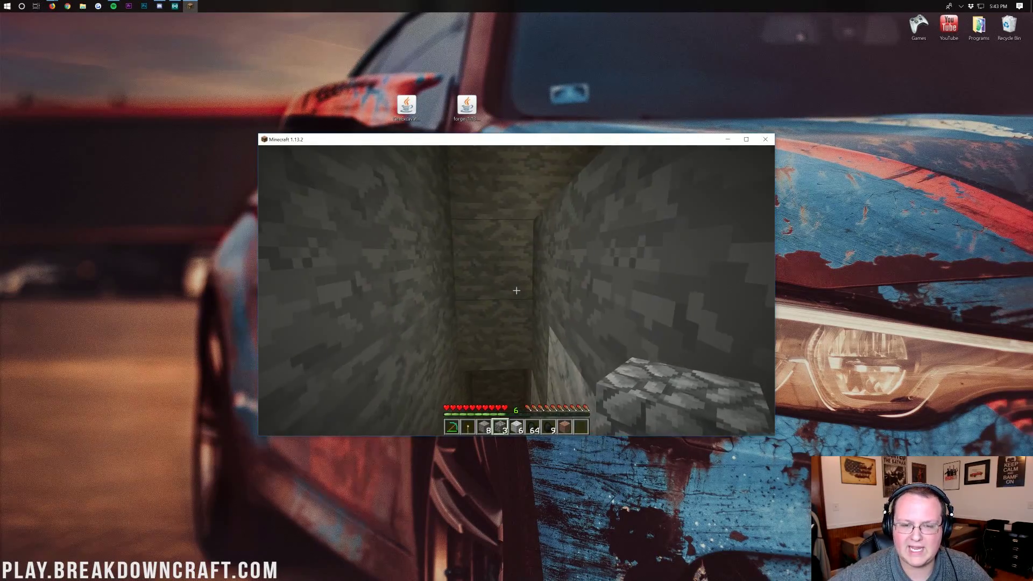
# Step: Take the torch in hand and place it in the tunnel to light it
pyautogui.scroll(3, 517, 291)
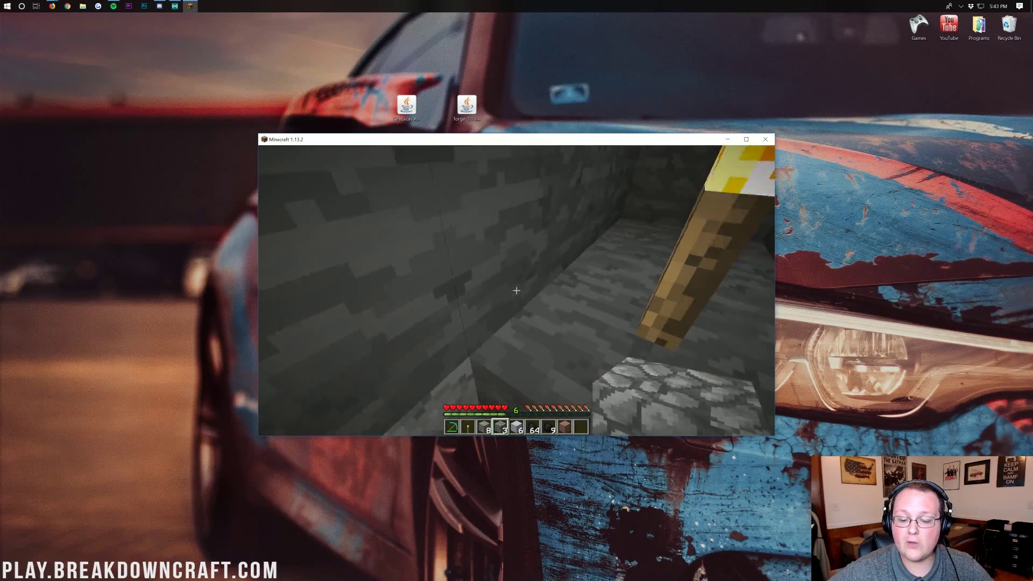
pyautogui.scroll(-1, 516, 290)
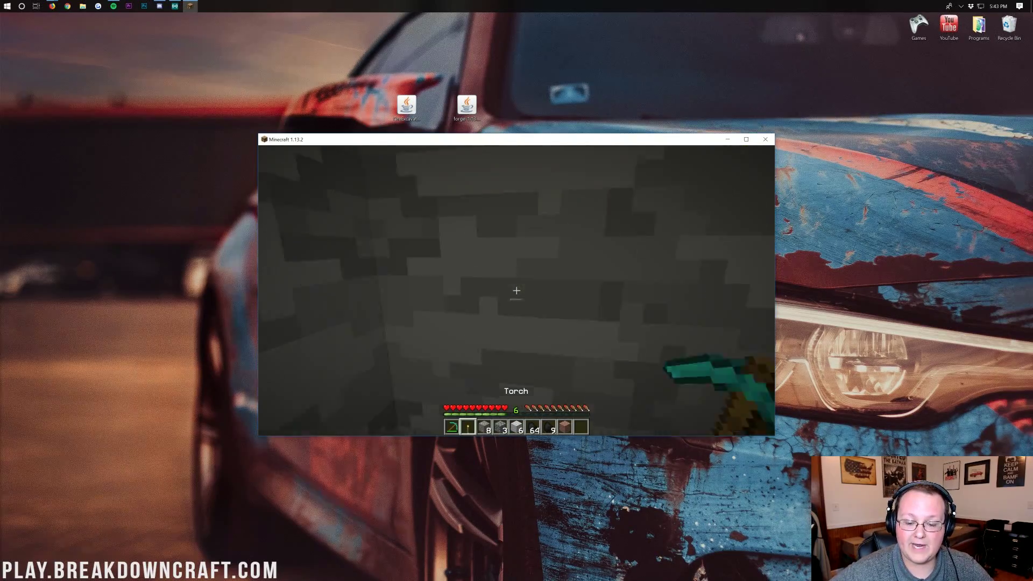
pyautogui.press('w')
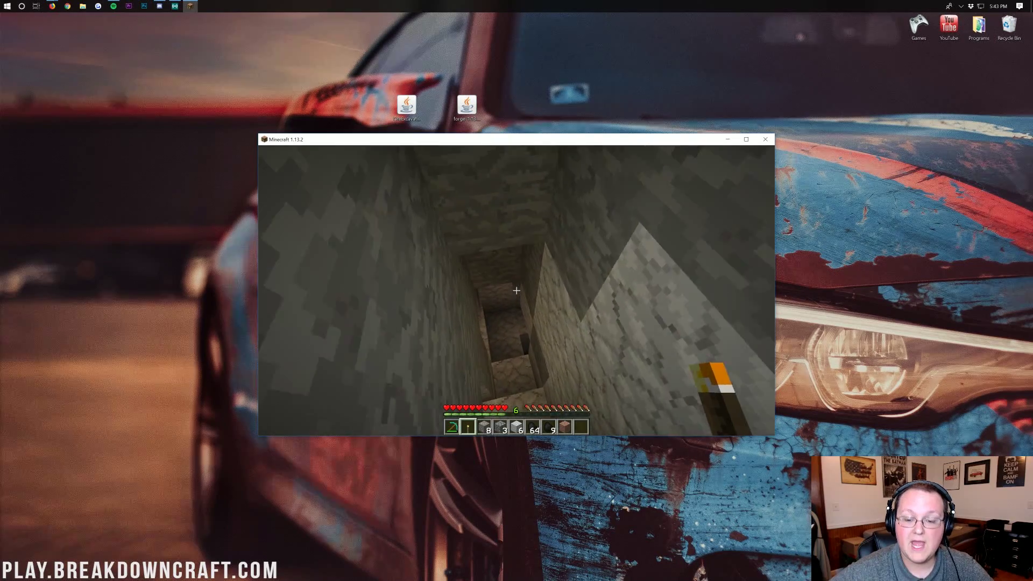
pyautogui.rightClick(516, 290)
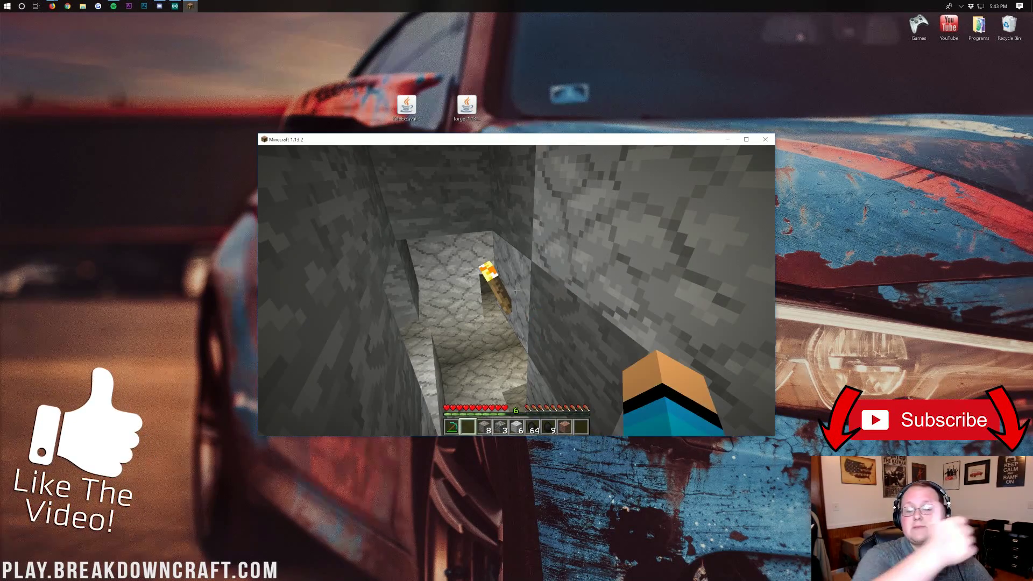